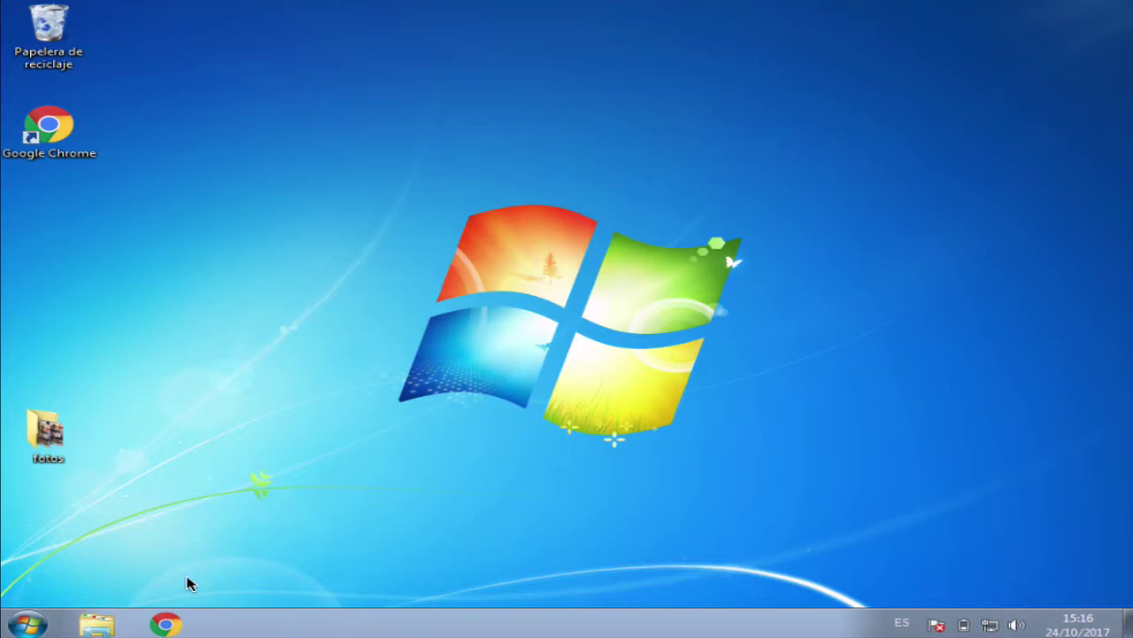
Step: Open the copied Google Drive link to the shared fast-stone-resizer folder in Google Chrome
left_click(166, 625)
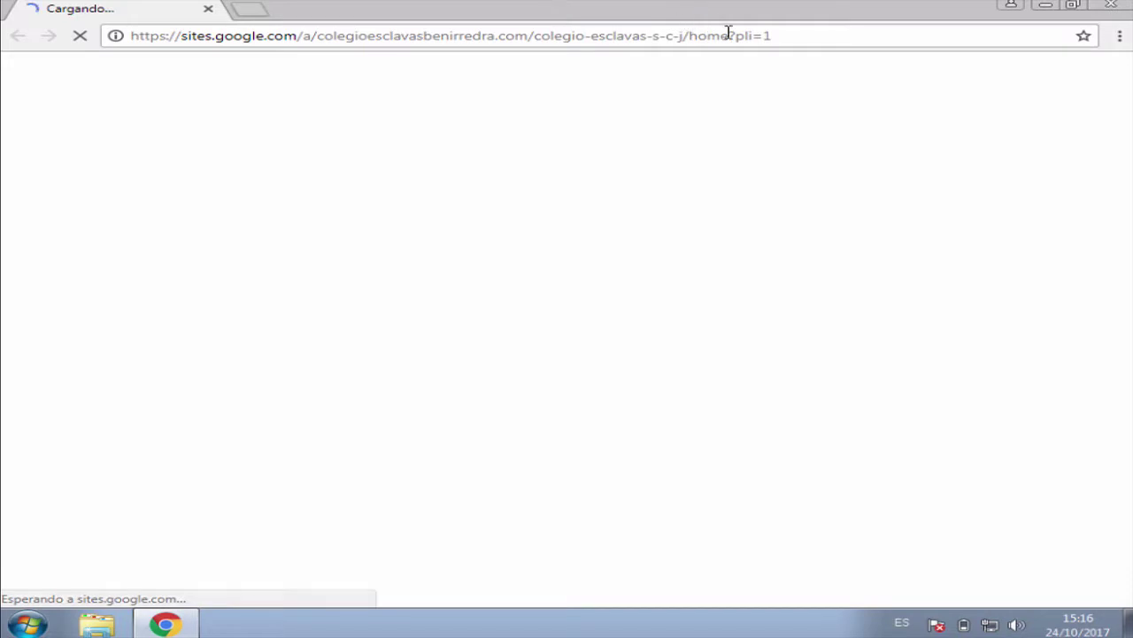
left_click(744, 37)
right_click(742, 37)
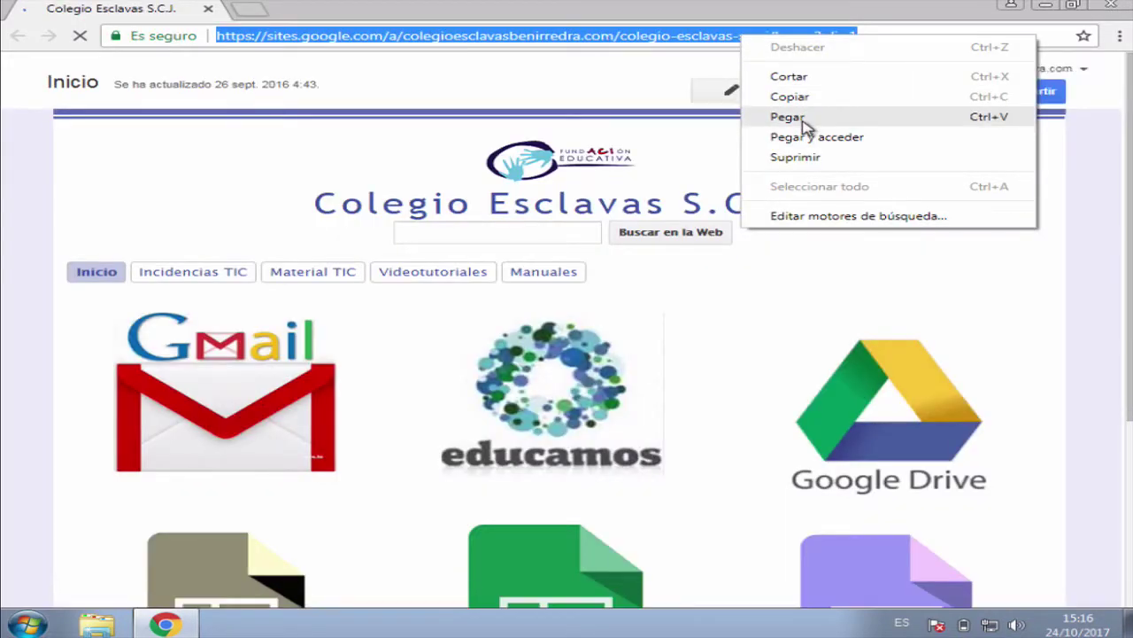
left_click(802, 118)
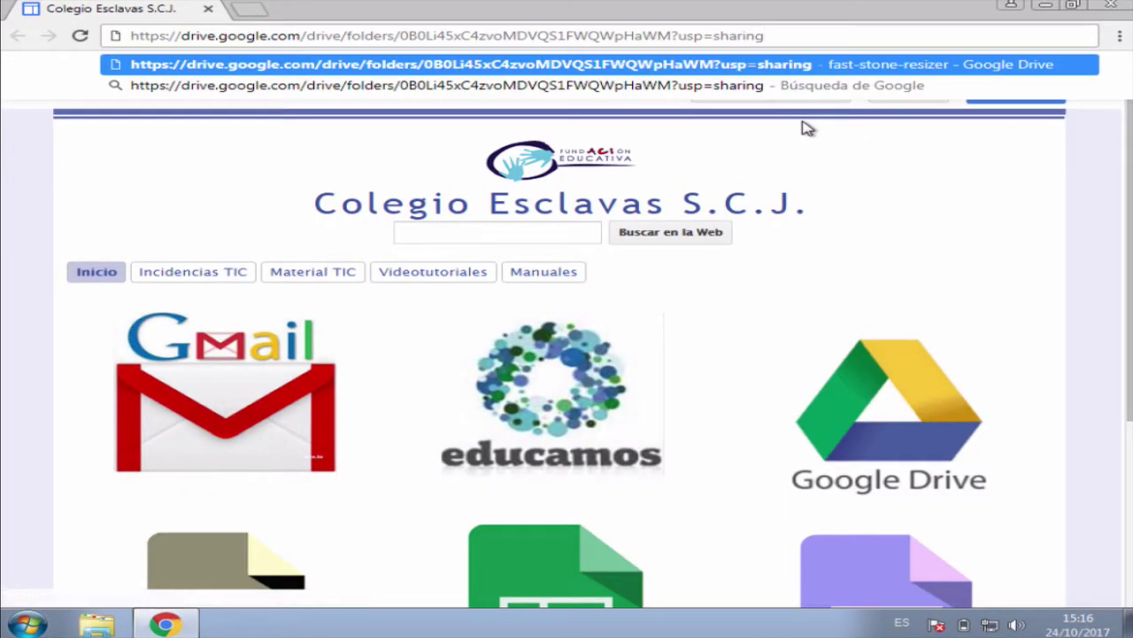
key("Return")
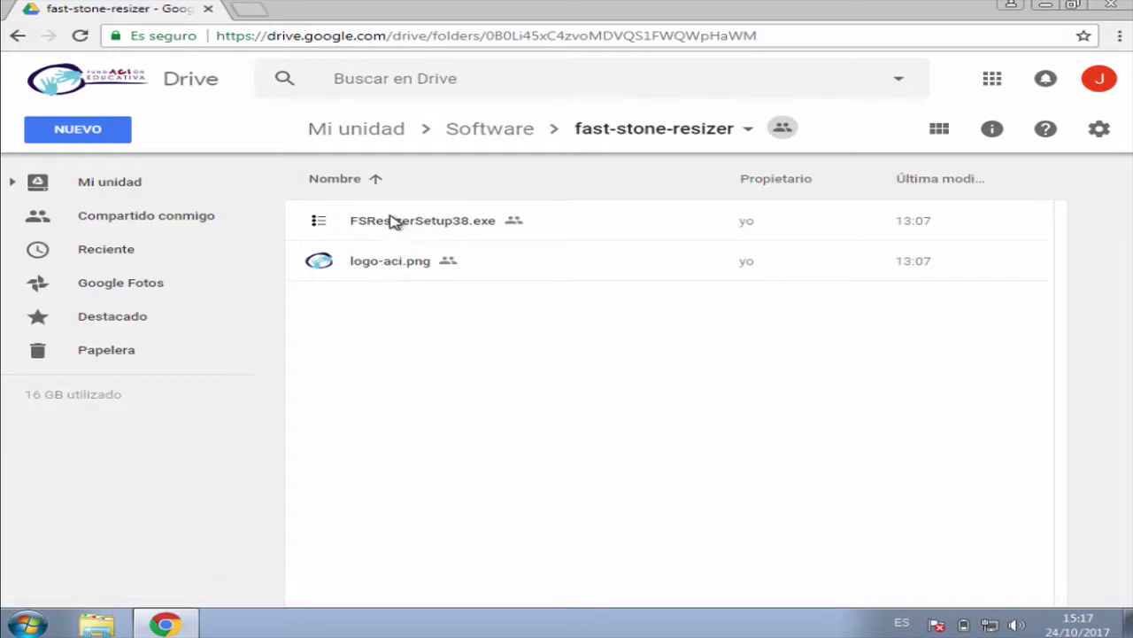
Step: Download FSResizerSetup38.exe and logo-aci.png from the Drive folder and close the browser
left_click(394, 221)
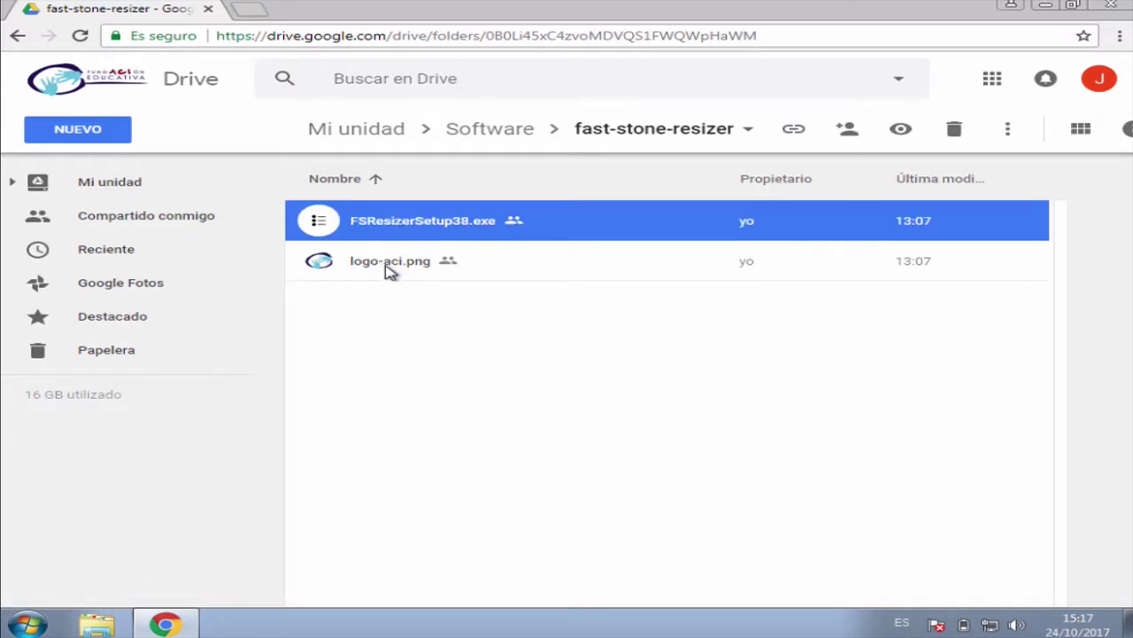
right_click(387, 227)
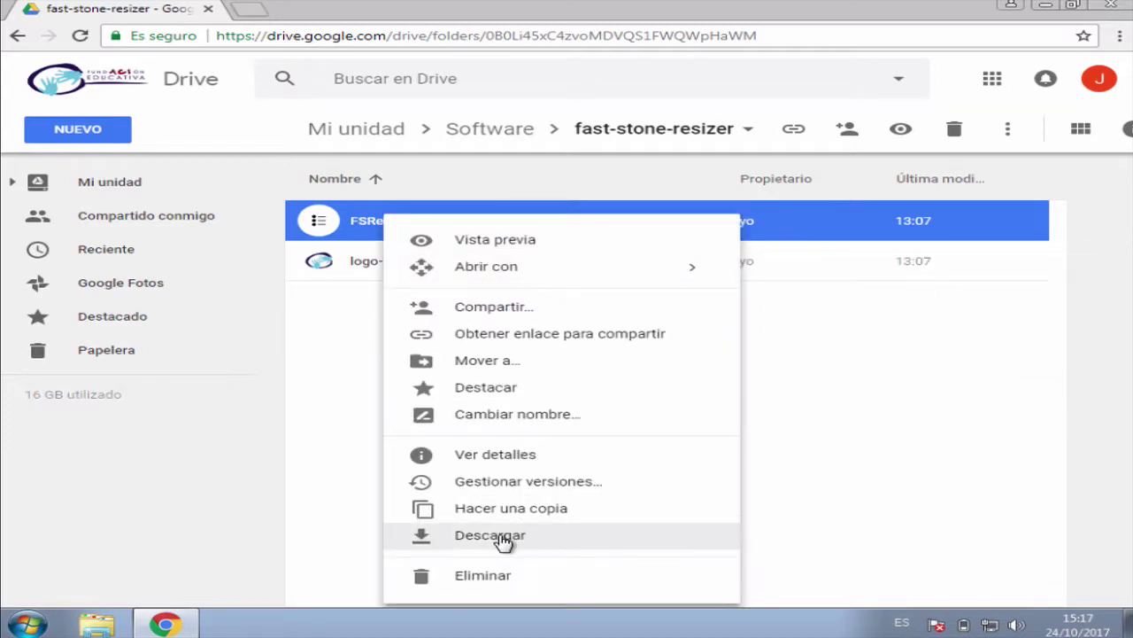
left_click(496, 537)
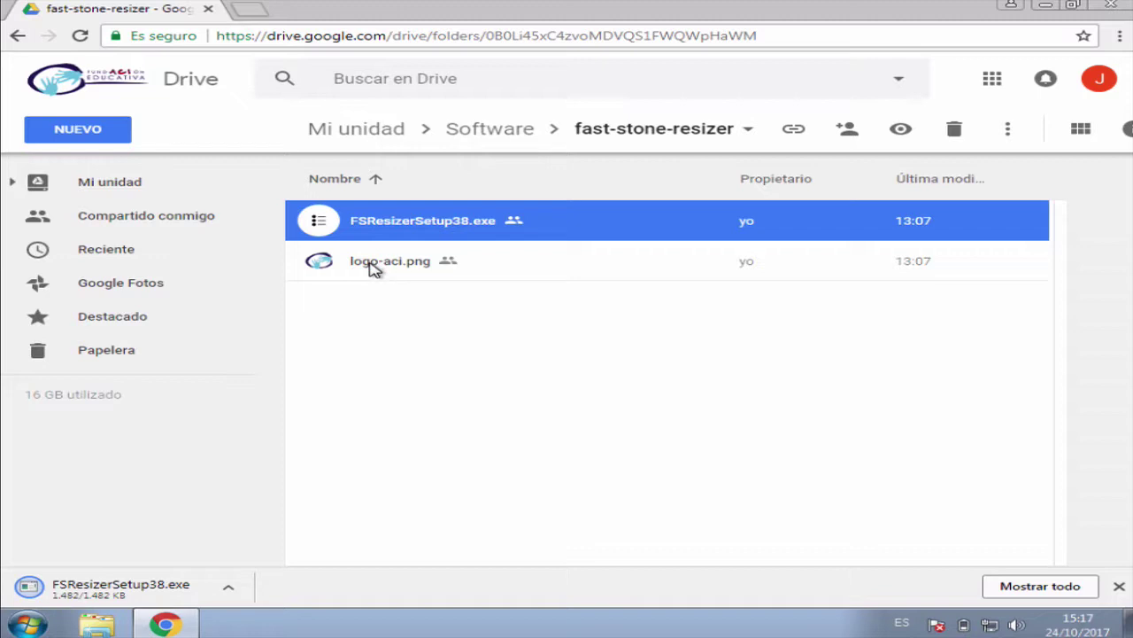
left_click(372, 269)
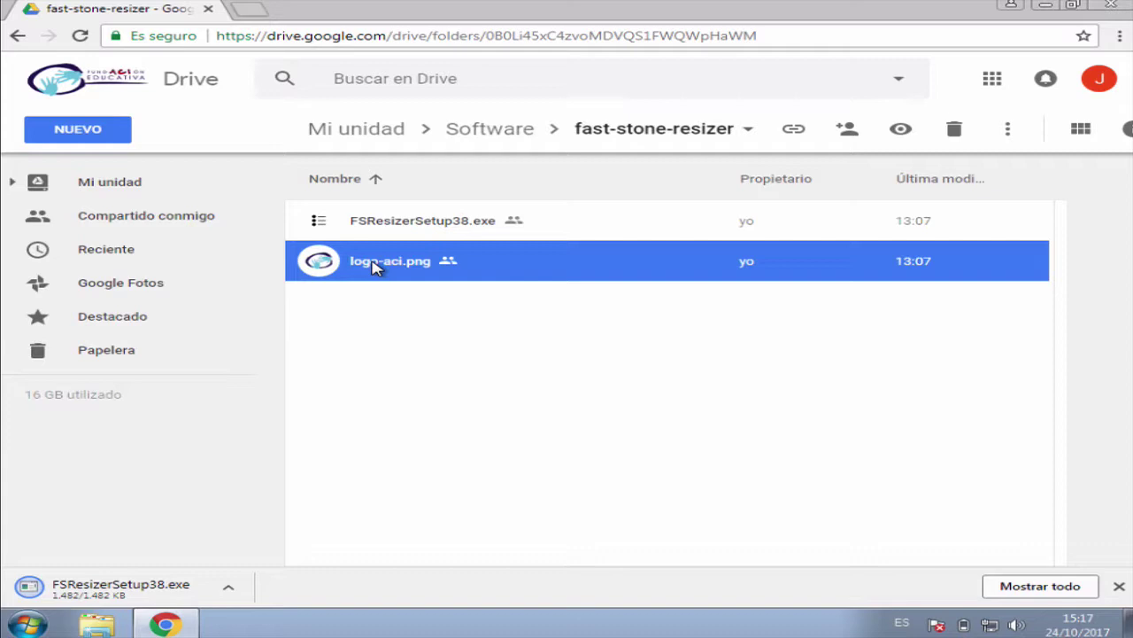
right_click(387, 271)
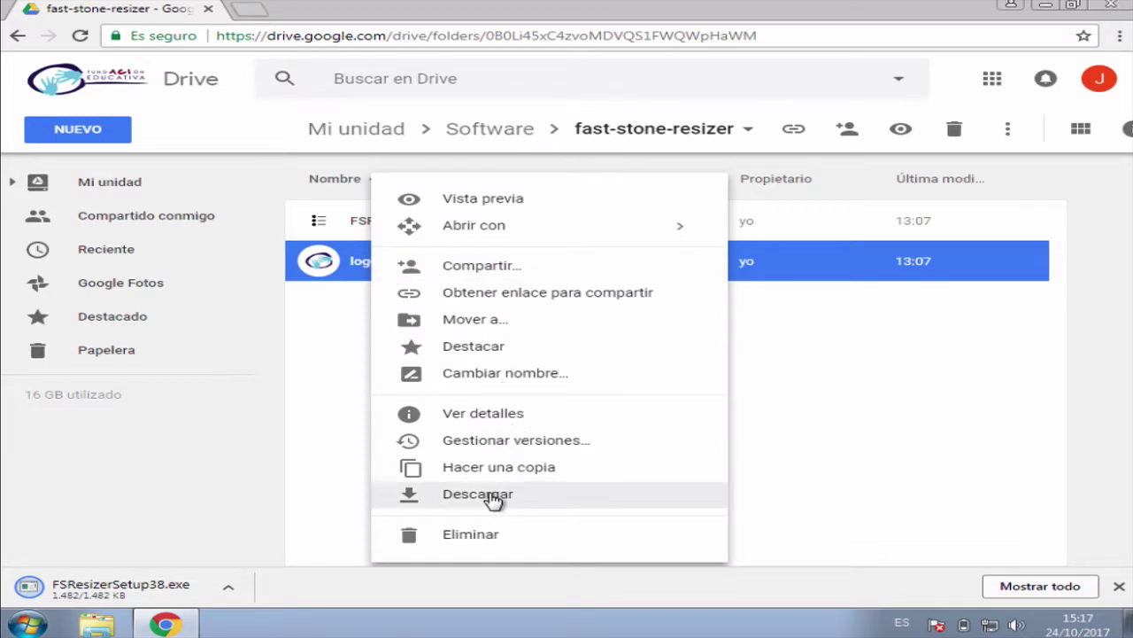
left_click(478, 494)
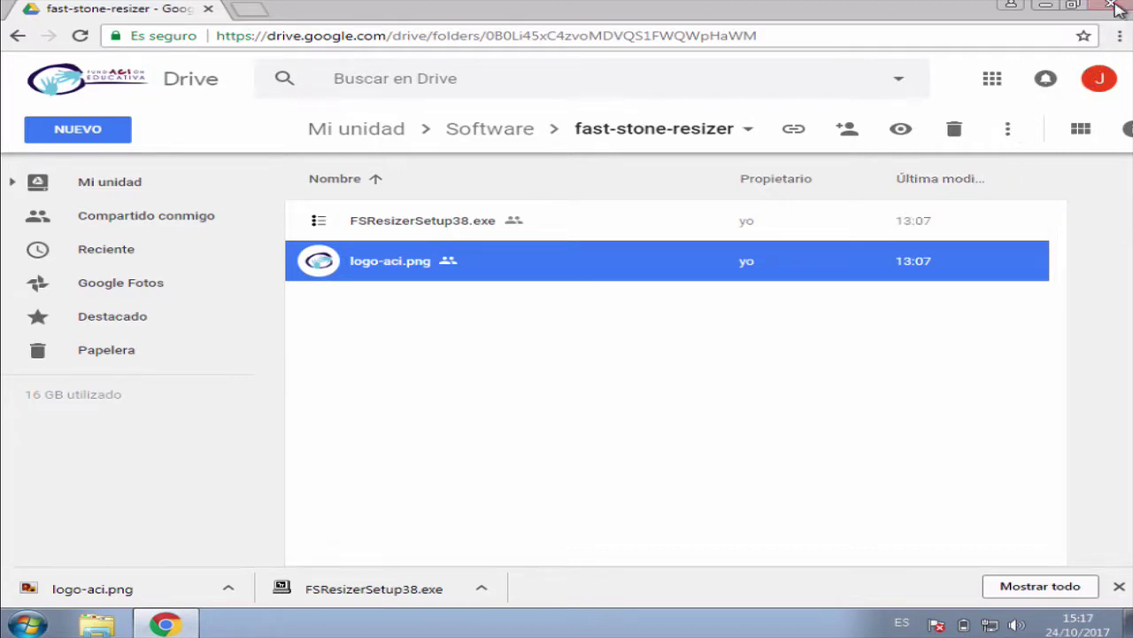
left_click(1112, 7)
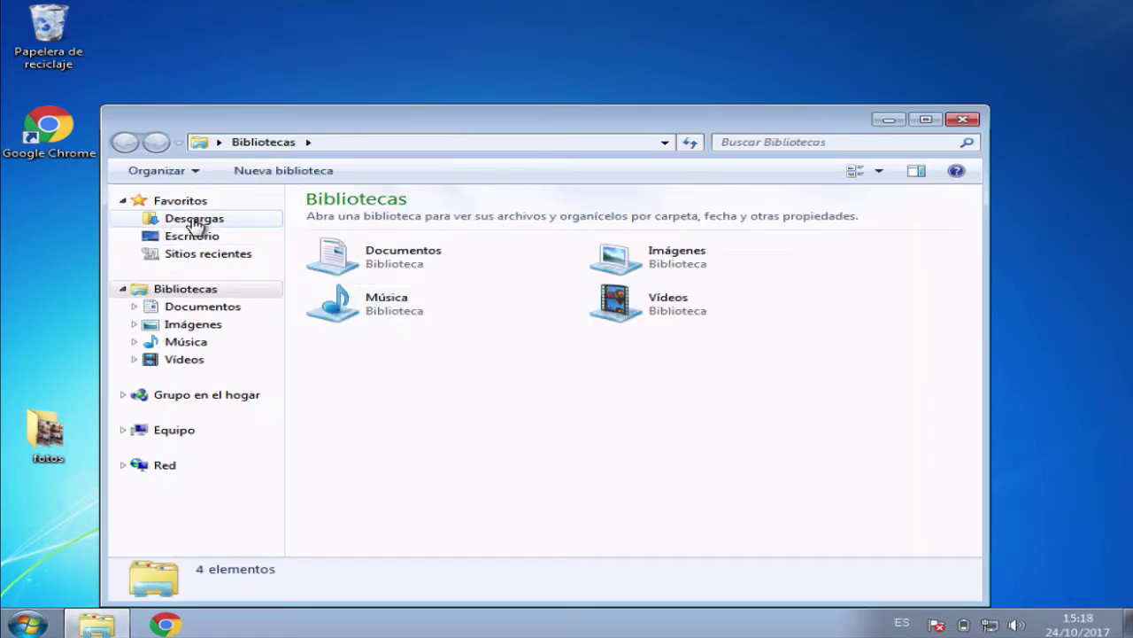
Step: Move the logo-aci image from the Descargas folder to the desktop in Windows Explorer
left_click(194, 222)
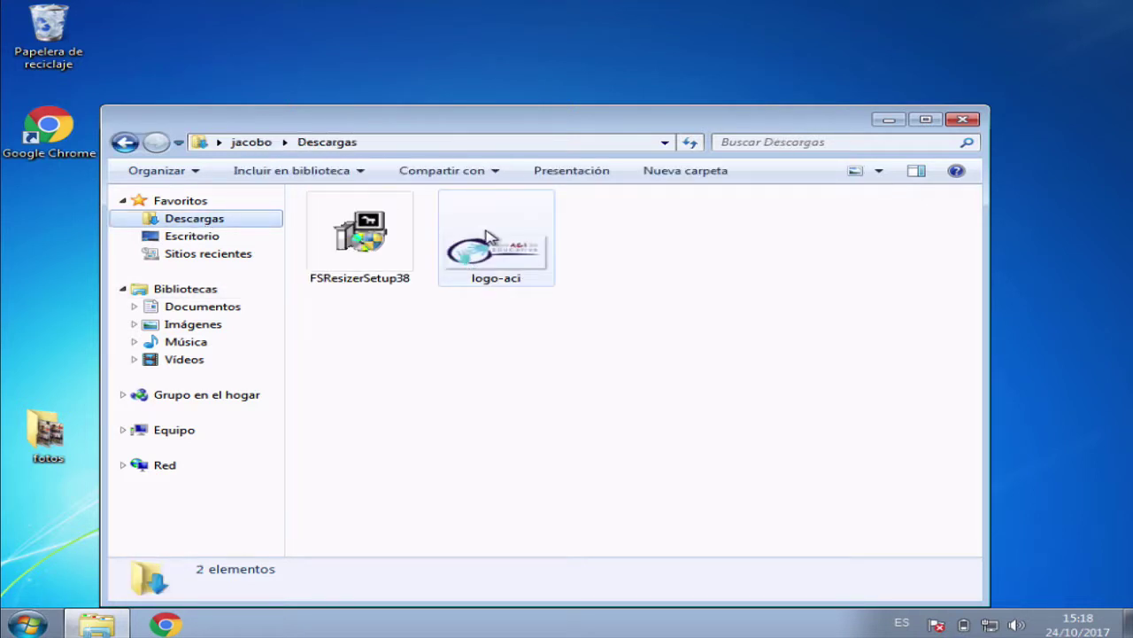
left_click_drag(487, 238, 992, 346)
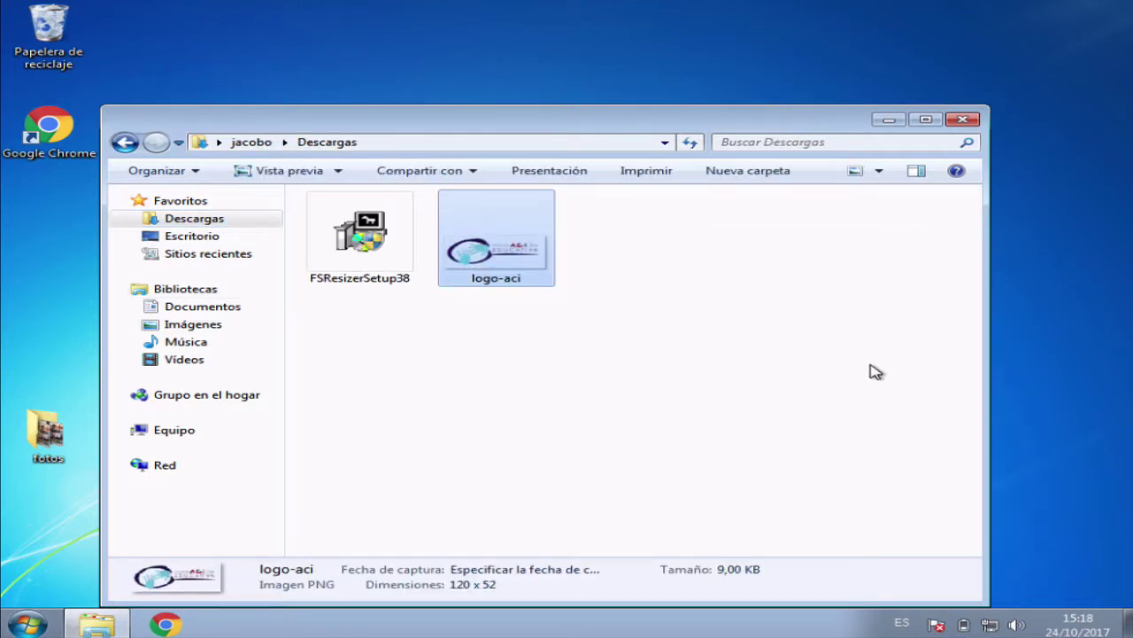
right_click(511, 244)
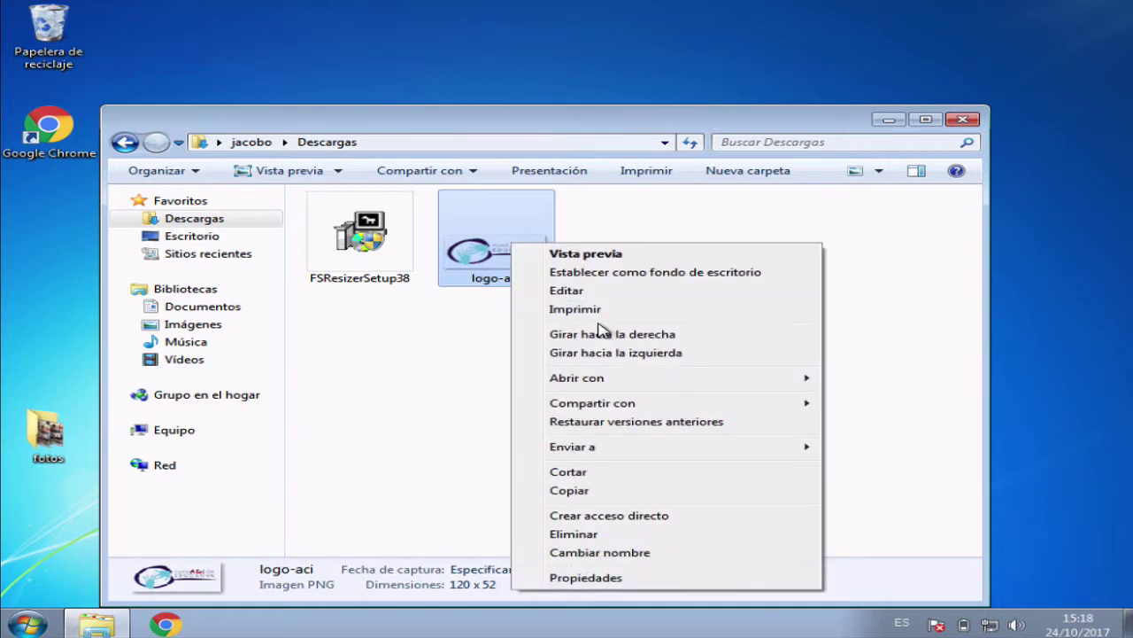
left_click(624, 475)
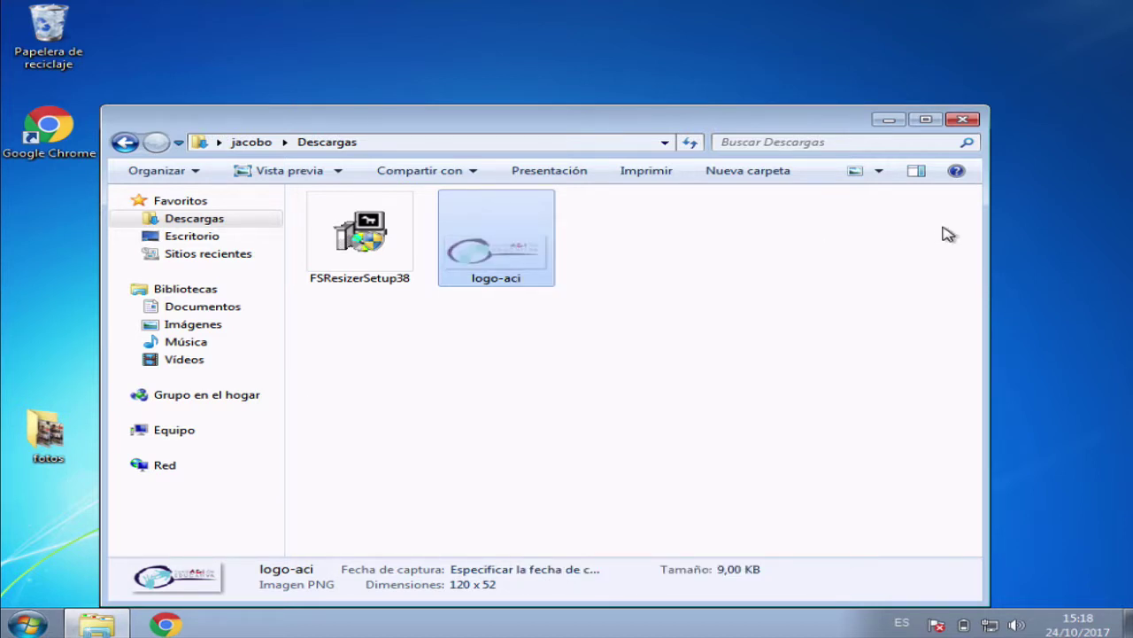
right_click(1025, 202)
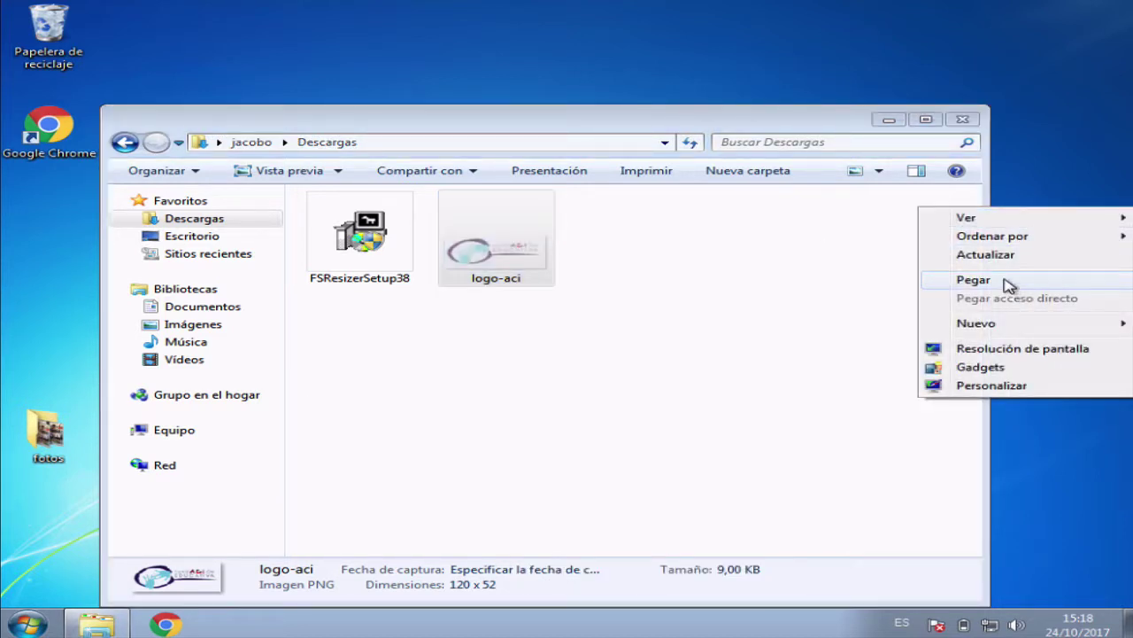
left_click(974, 280)
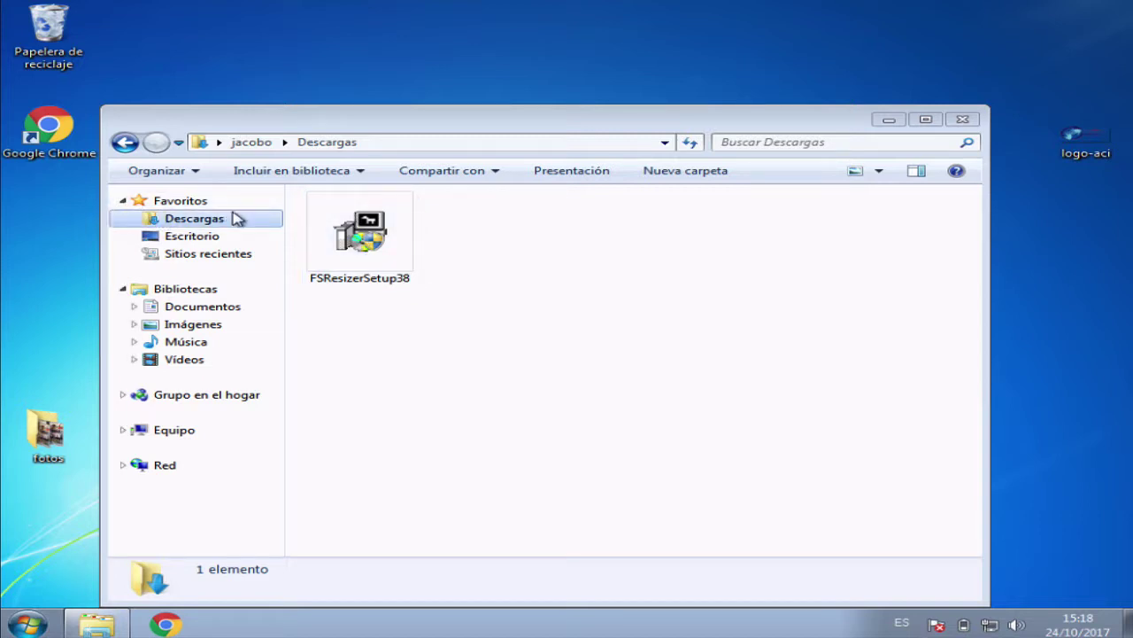
Step: Install FastStone Photo Resizer 3.8 from FSResizerSetup38, accepting the license and default settings, and close the Descargas window
left_click(347, 216)
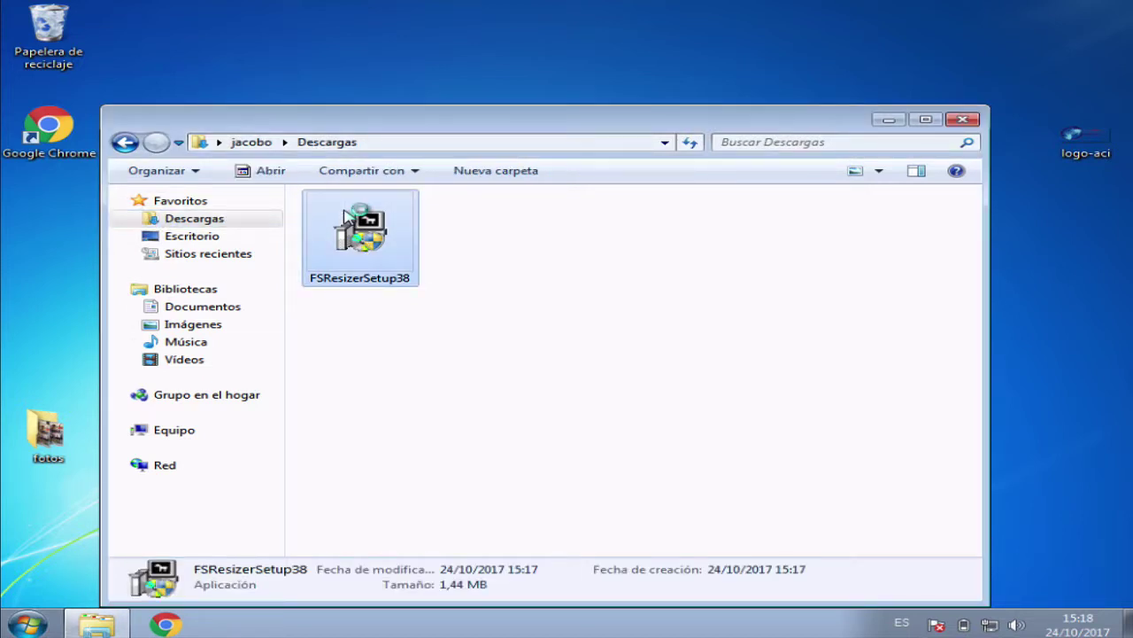
double_click(348, 217)
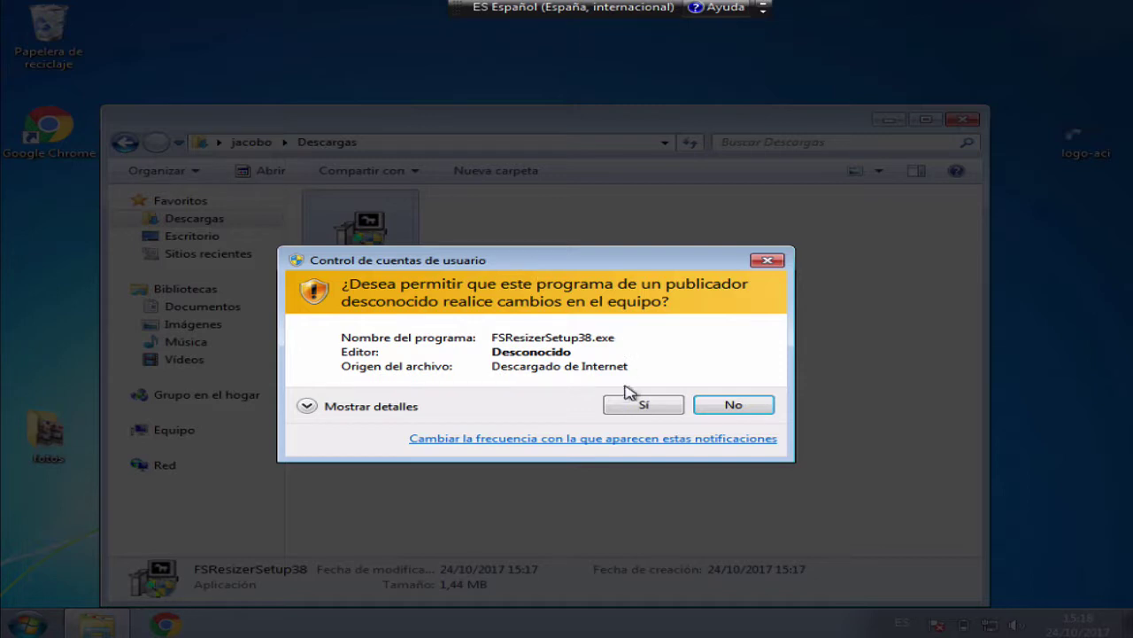
left_click(640, 404)
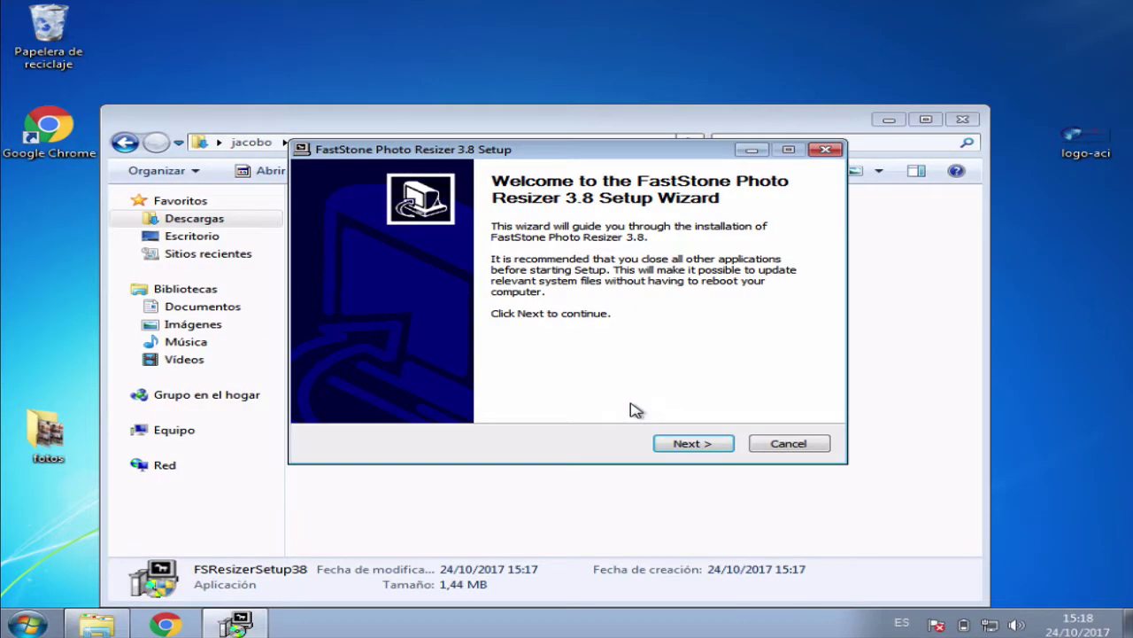
left_click(687, 445)
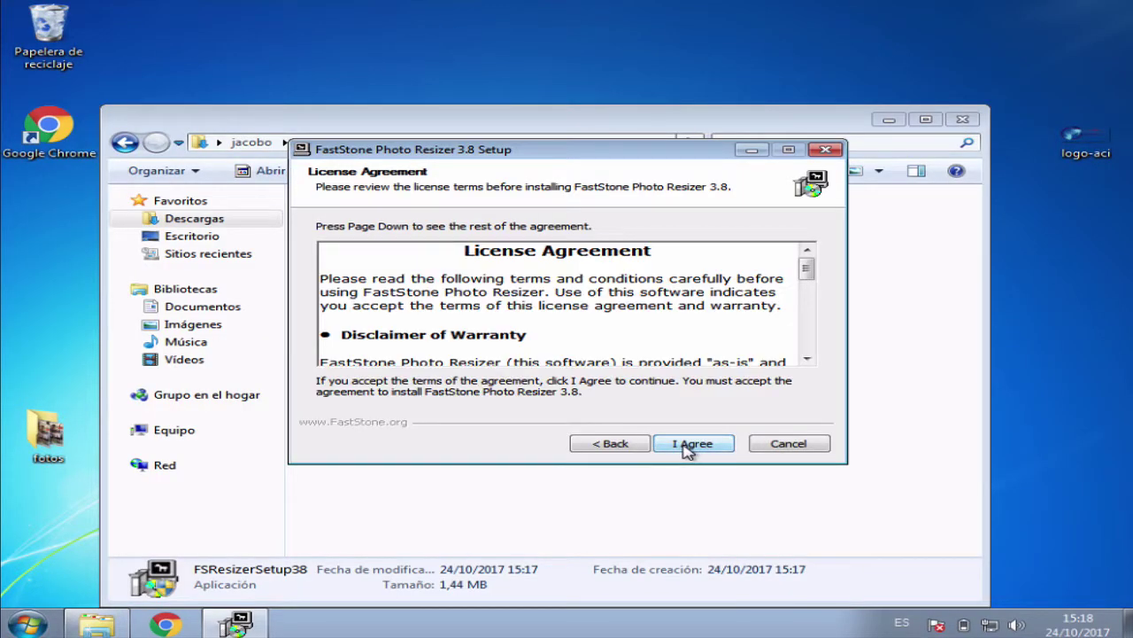
left_click(687, 446)
left_click(687, 445)
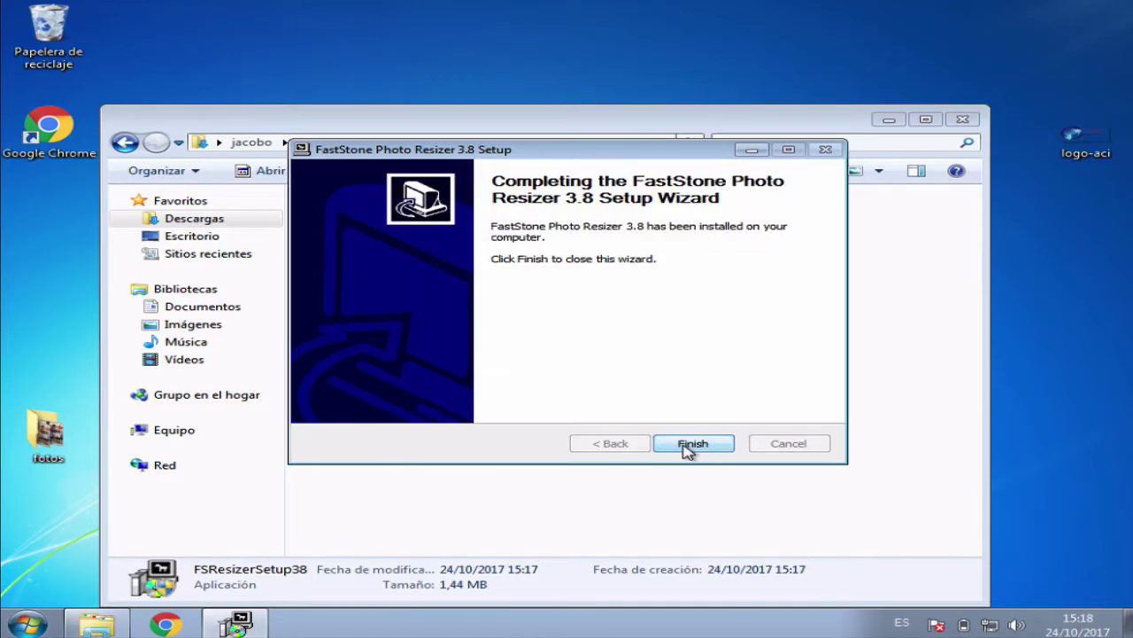
left_click(692, 444)
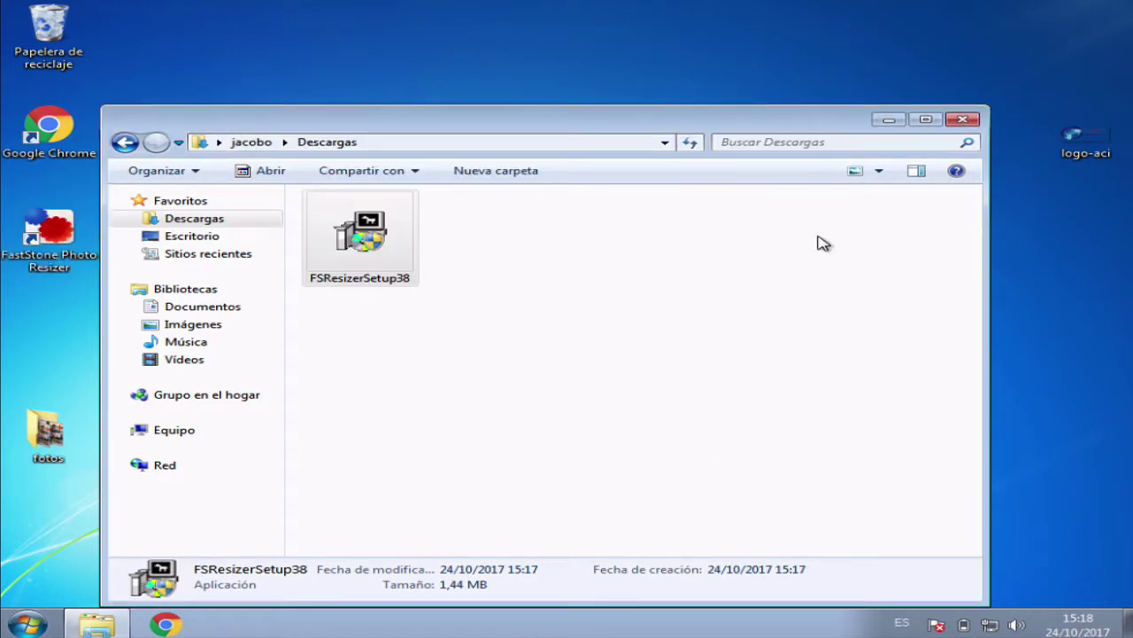
left_click(963, 122)
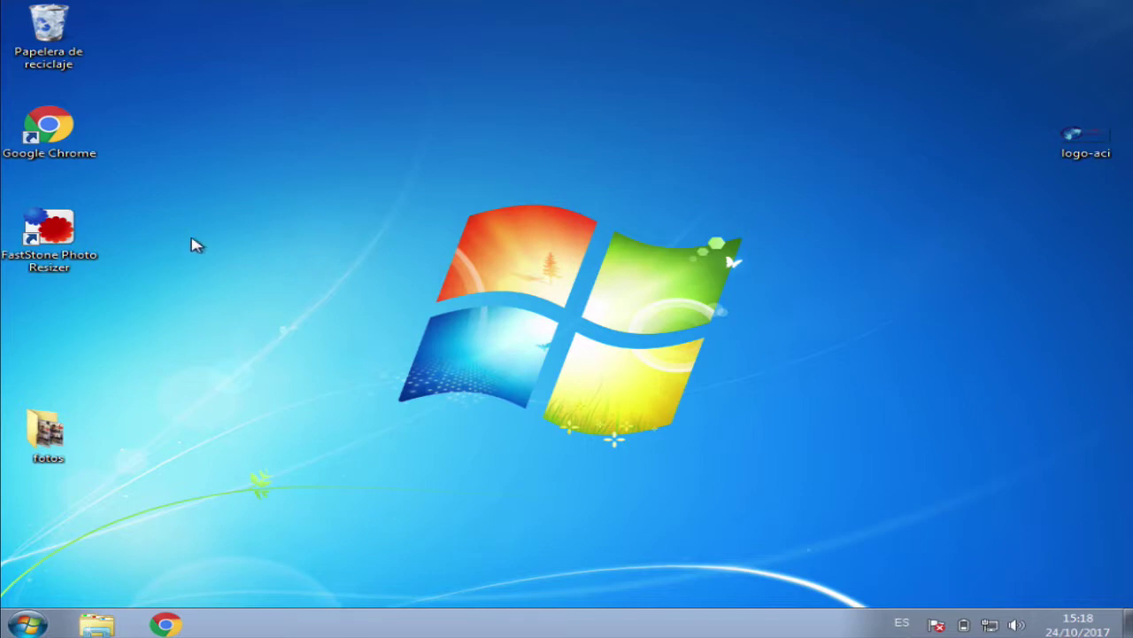
Step: Launch FastStone Photo Resizer and enable resizing in its advanced options, with the standard size 640 x 480 pixels
double_click(62, 221)
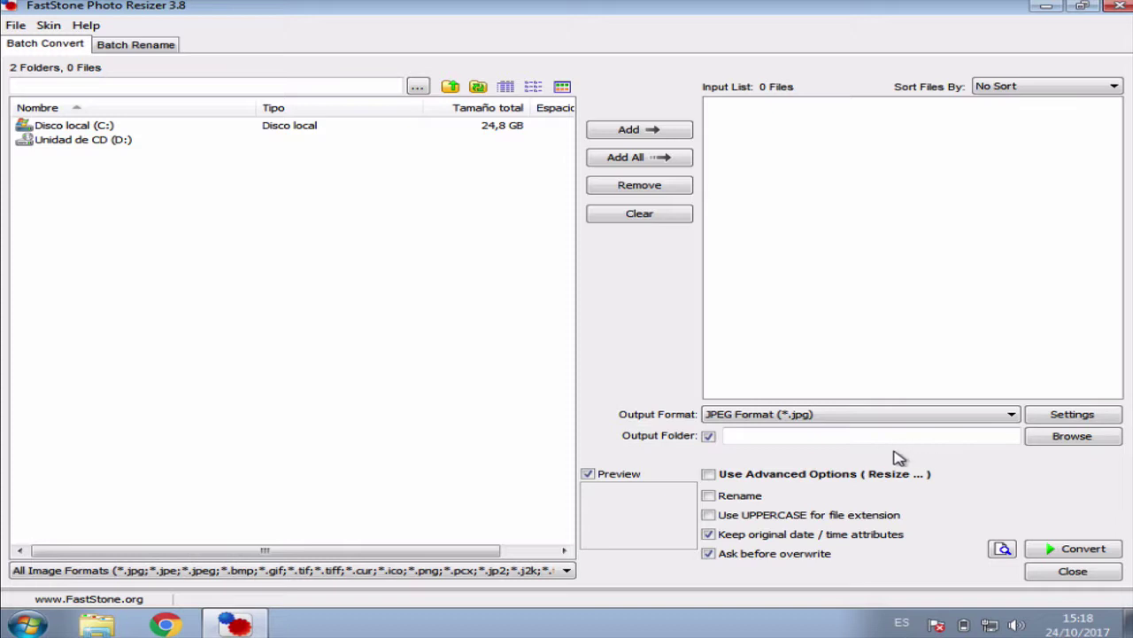
left_click(709, 476)
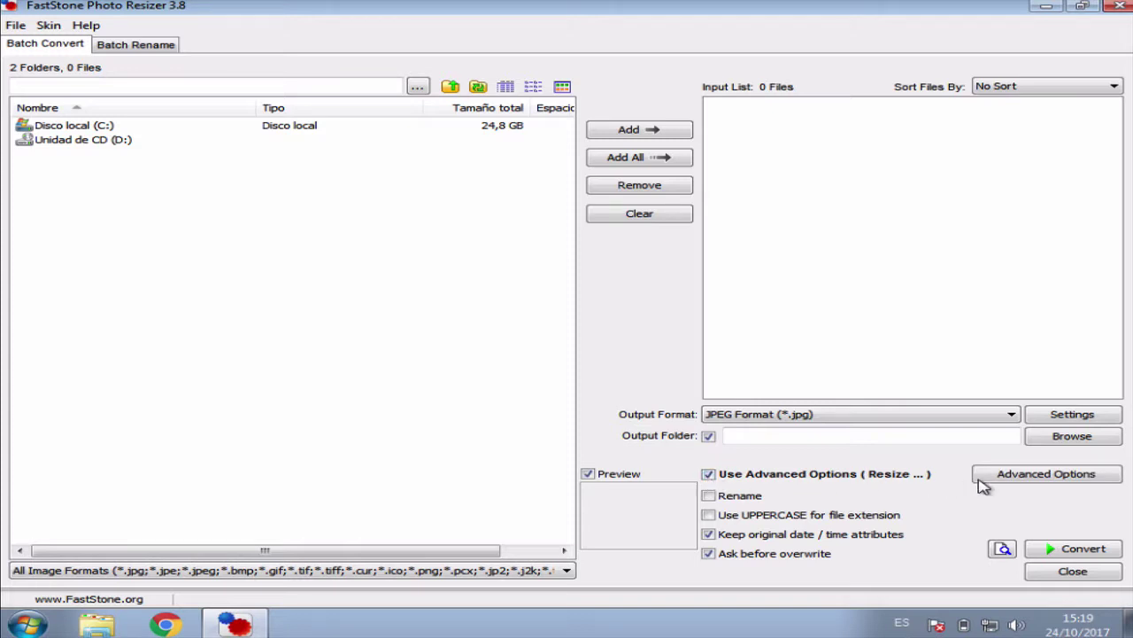
left_click(1018, 476)
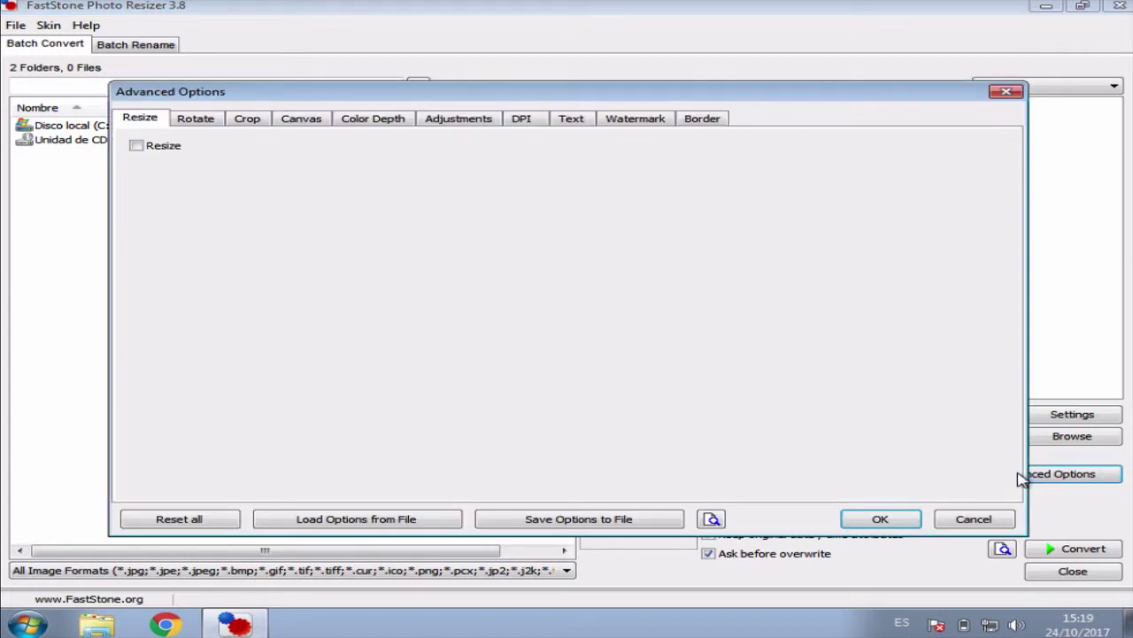
left_click(137, 146)
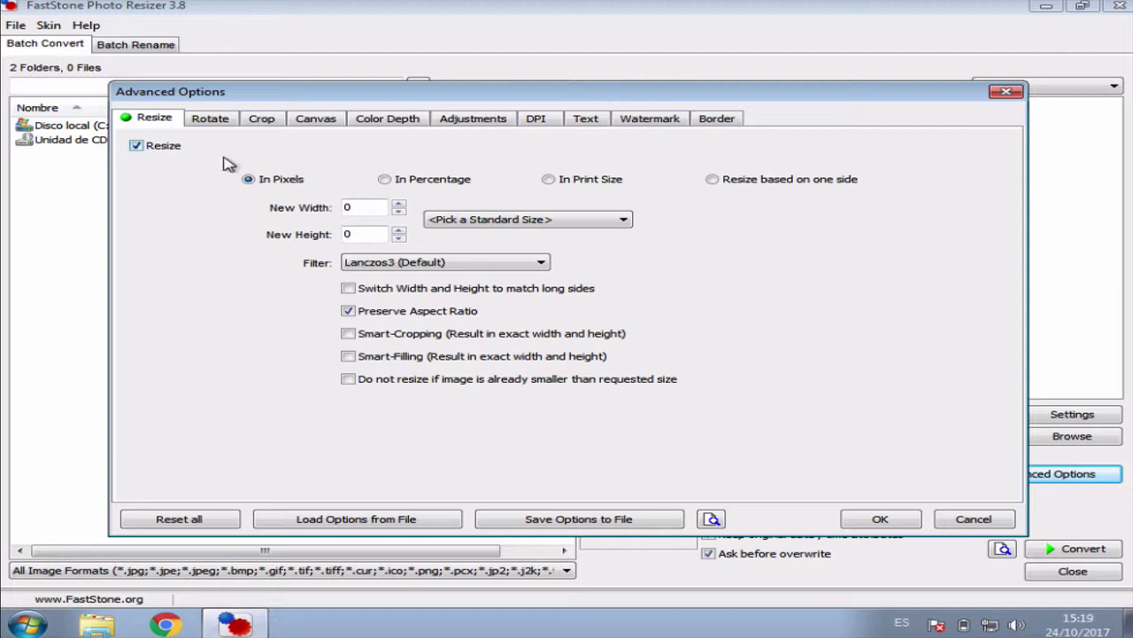
left_click(523, 221)
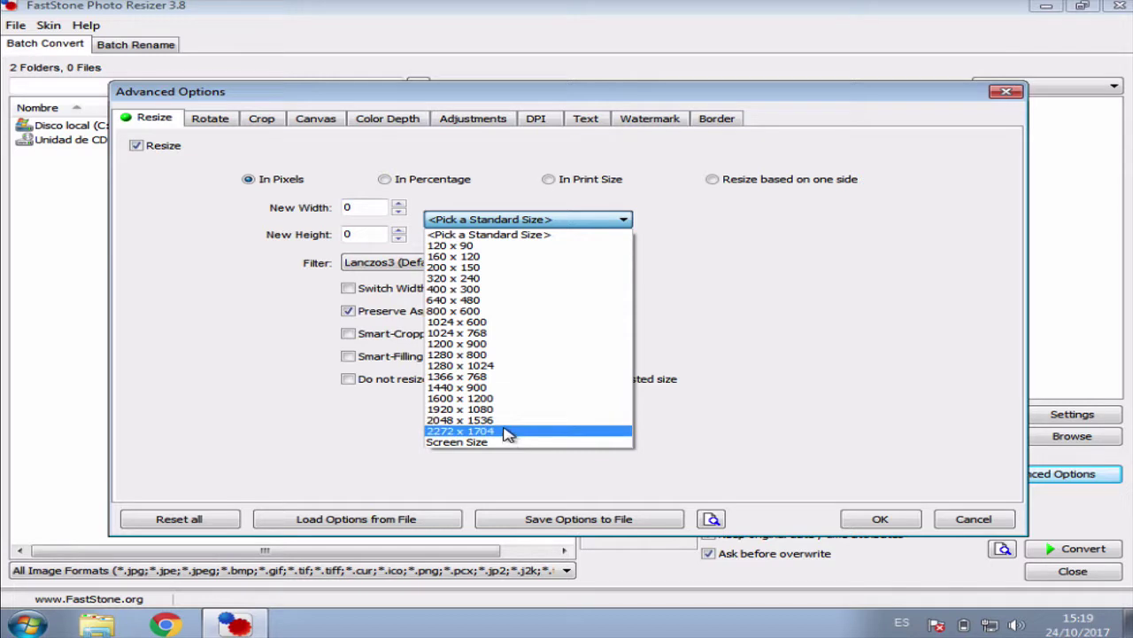
left_click(491, 301)
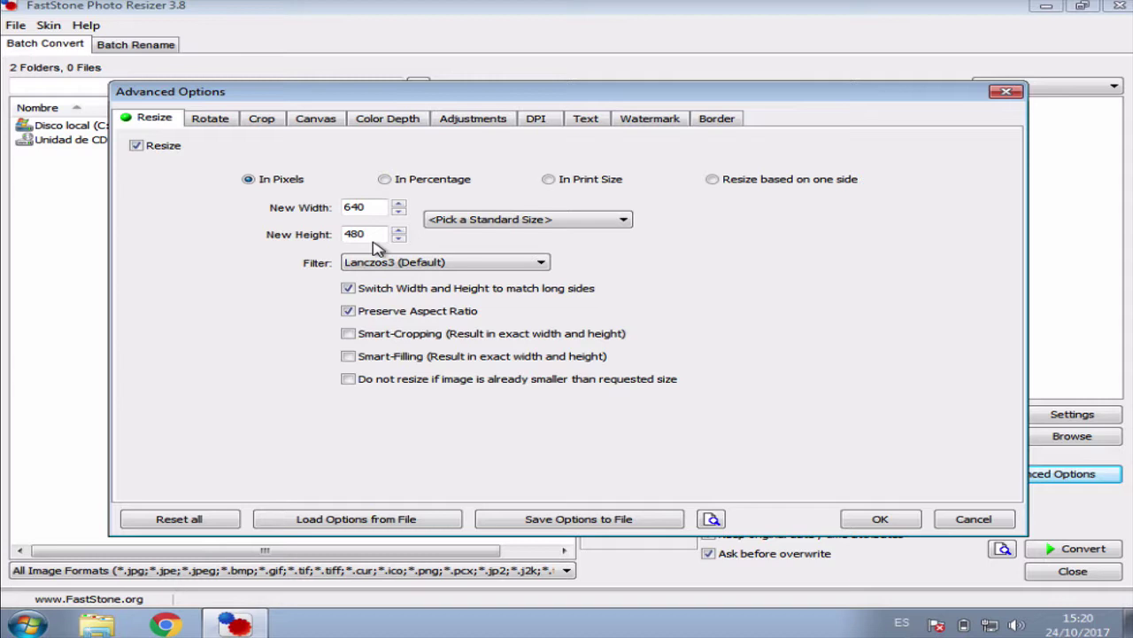
Step: Enable the watermark and use the logo-aci image from the desktop (Escritorio) as the watermark image
left_click(650, 120)
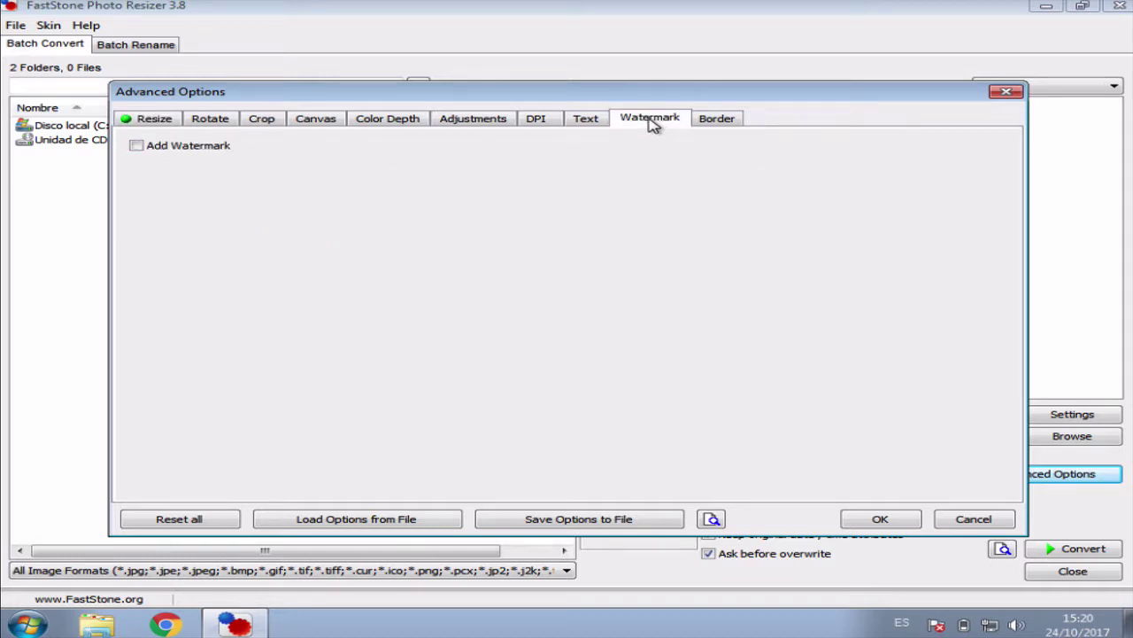
left_click(136, 147)
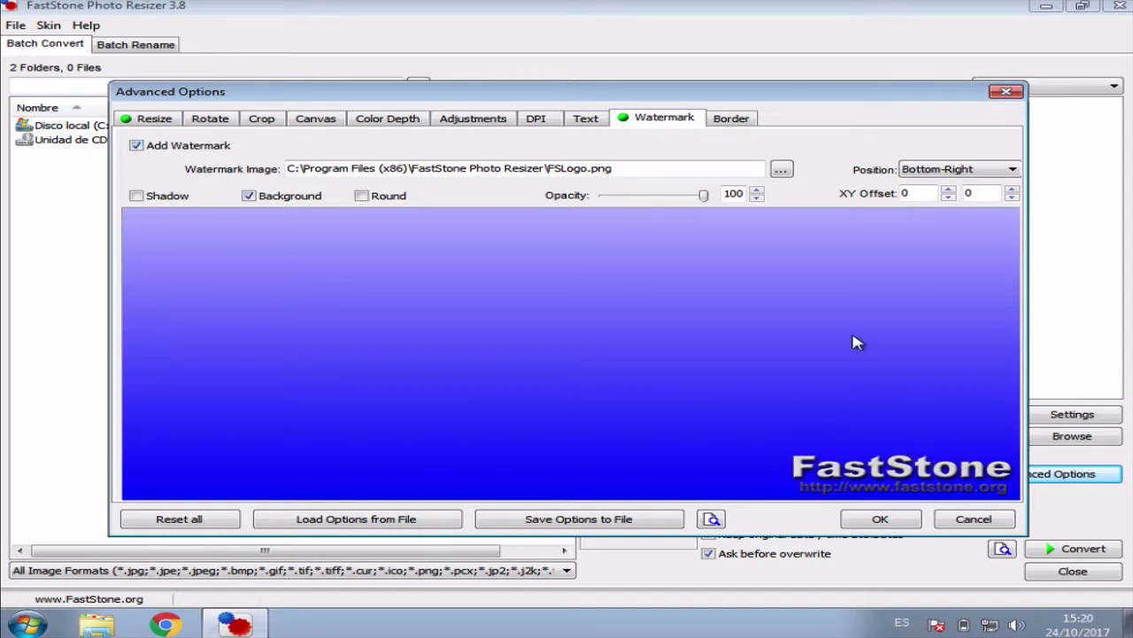
left_click(783, 173)
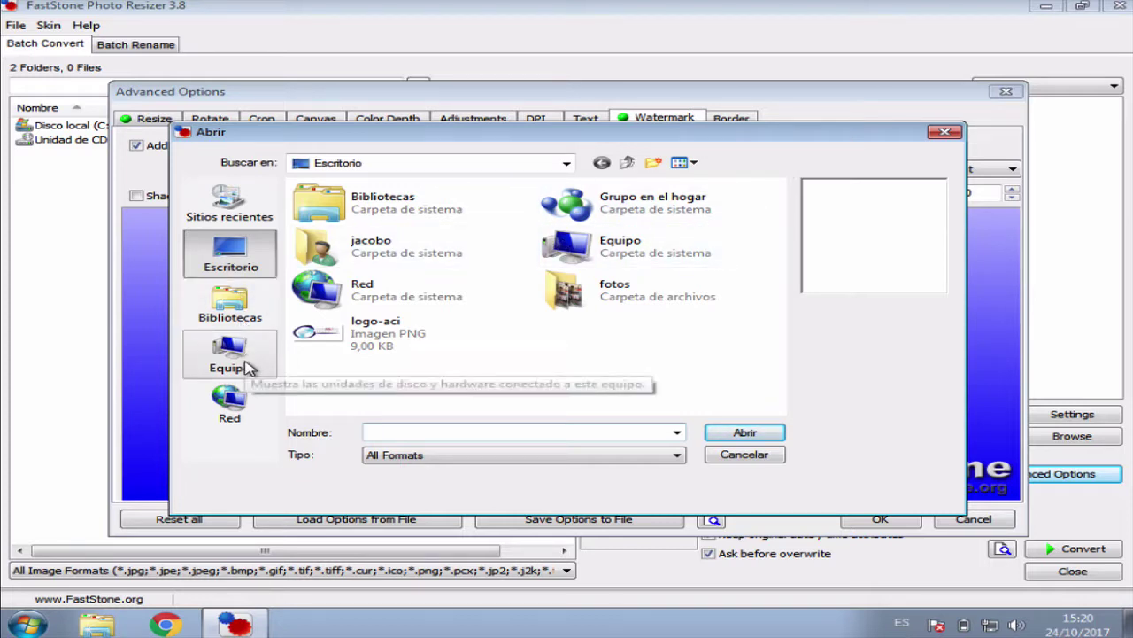
left_click(383, 336)
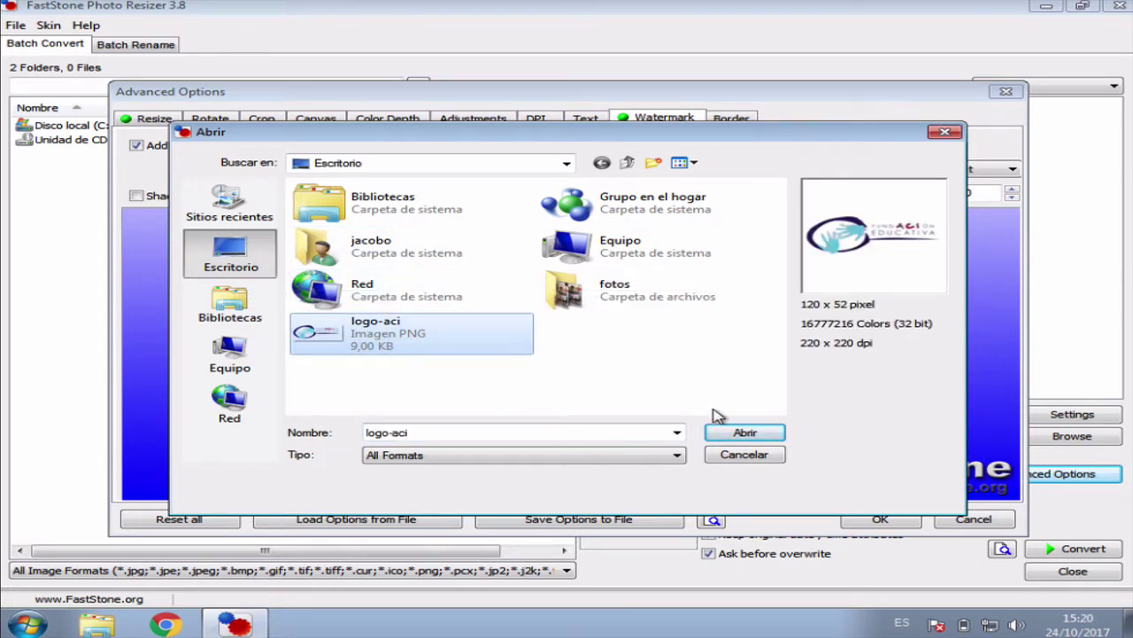
left_click(742, 434)
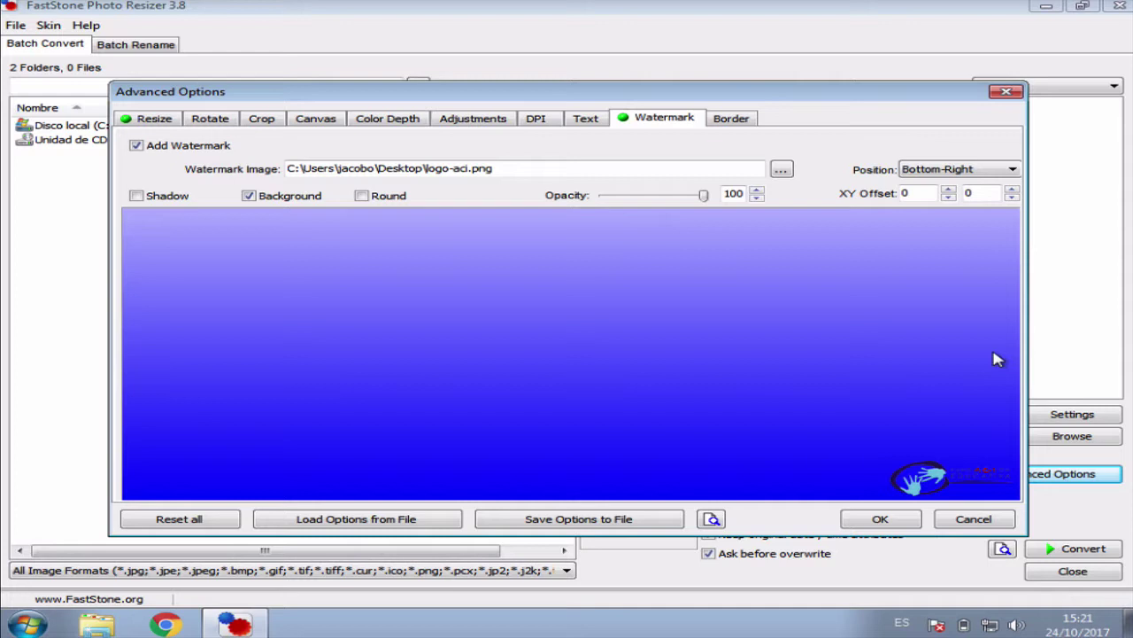
Step: Confirm the advanced options, restart FastStone Photo Resizer, and check the stored watermark and resize settings
left_click(893, 521)
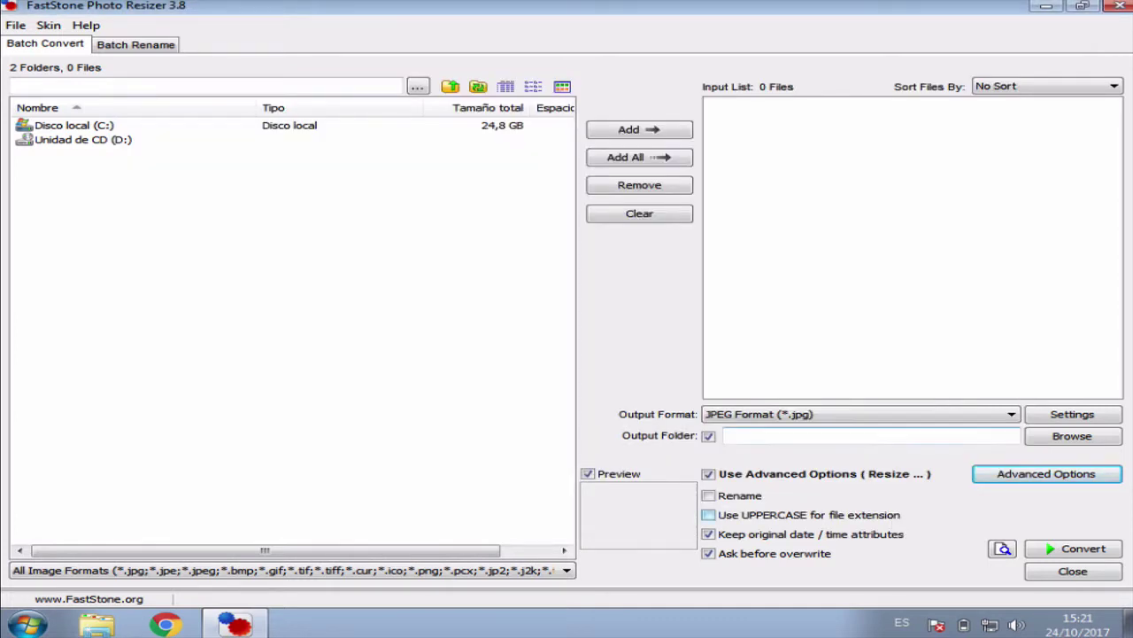
left_click(1120, 8)
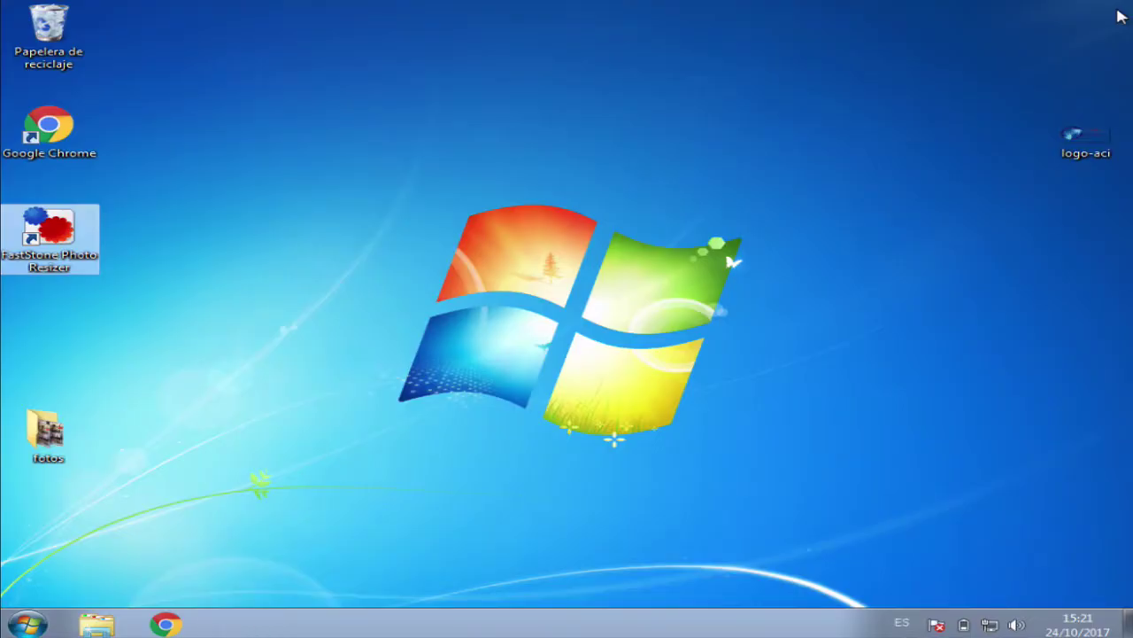
double_click(72, 226)
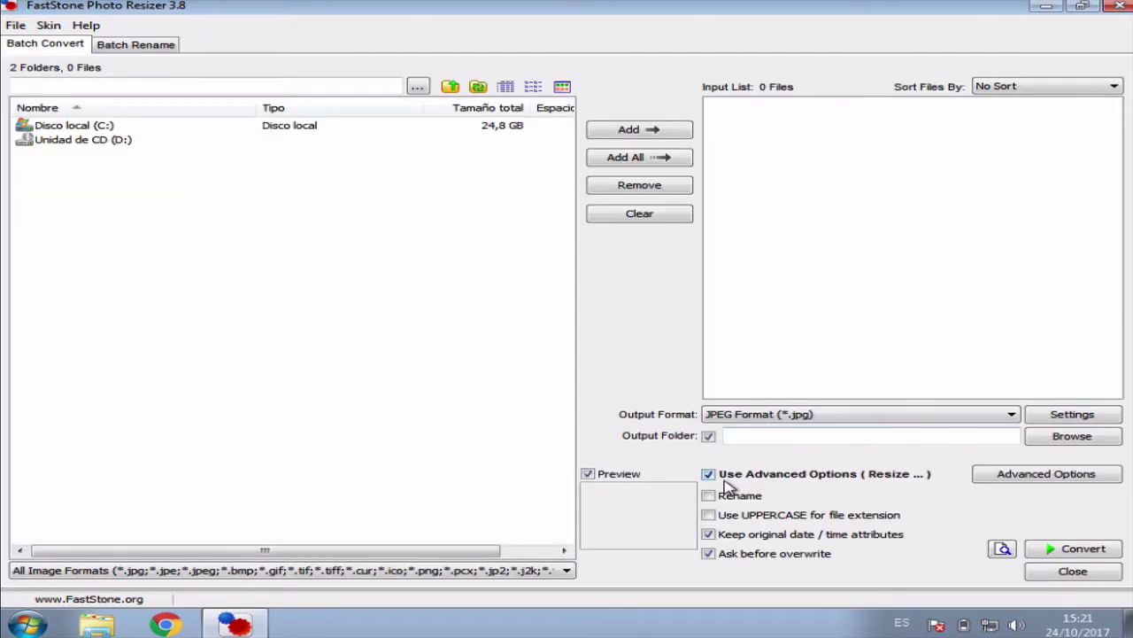
left_click(1010, 476)
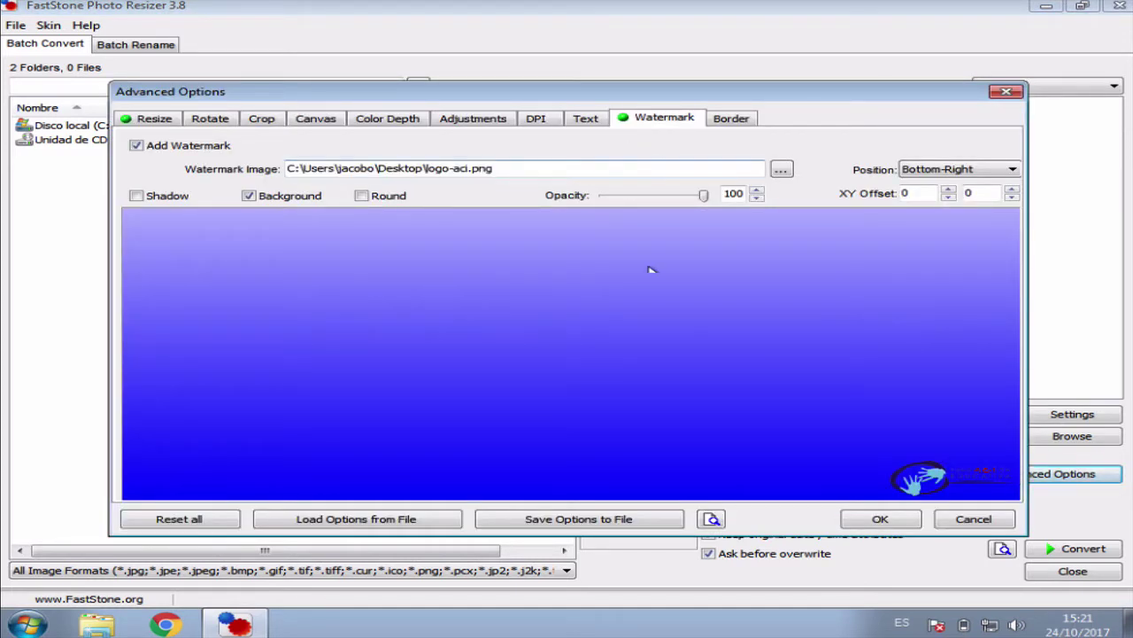
left_click(144, 118)
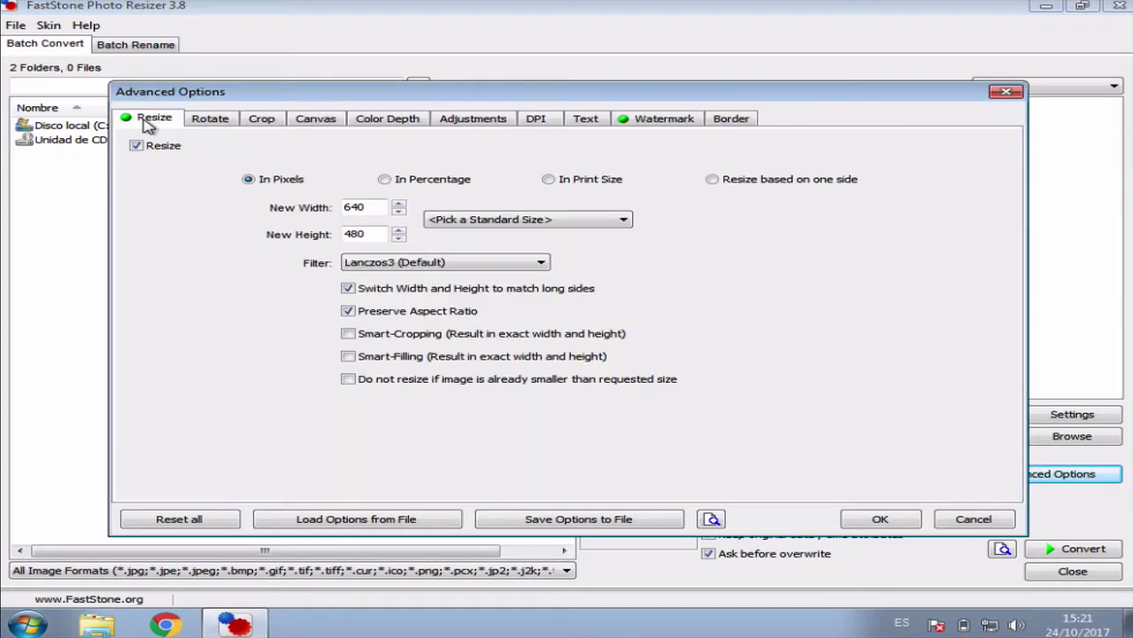
left_click(892, 525)
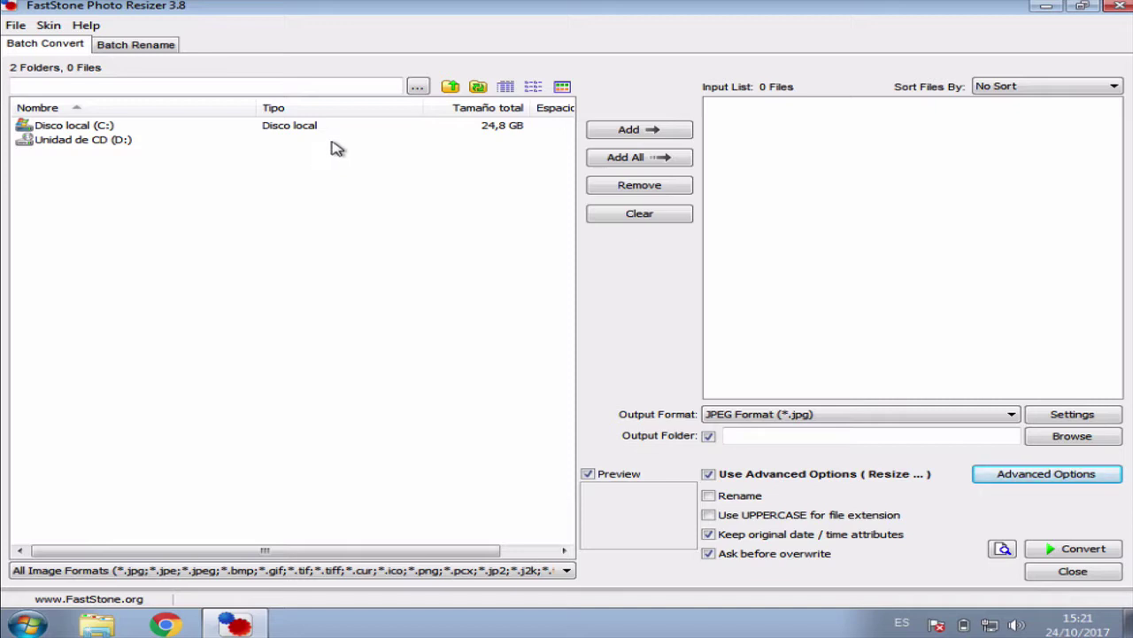
Step: Set the desktop (Escritorio) as the source folder for the batch conversion
left_click(417, 87)
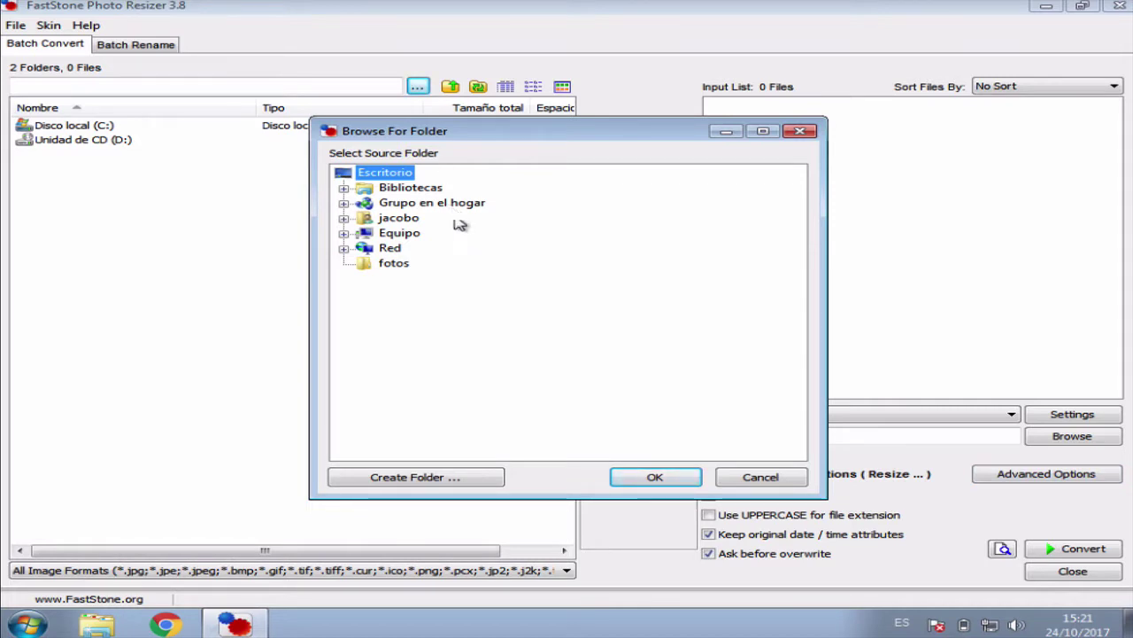
double_click(388, 174)
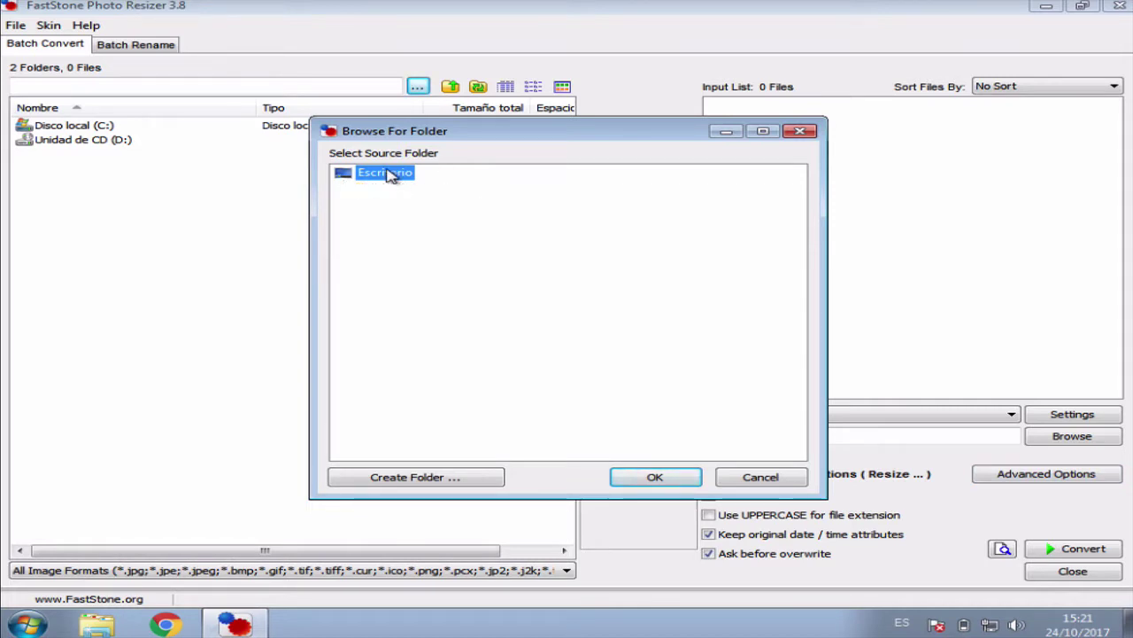
left_click(655, 478)
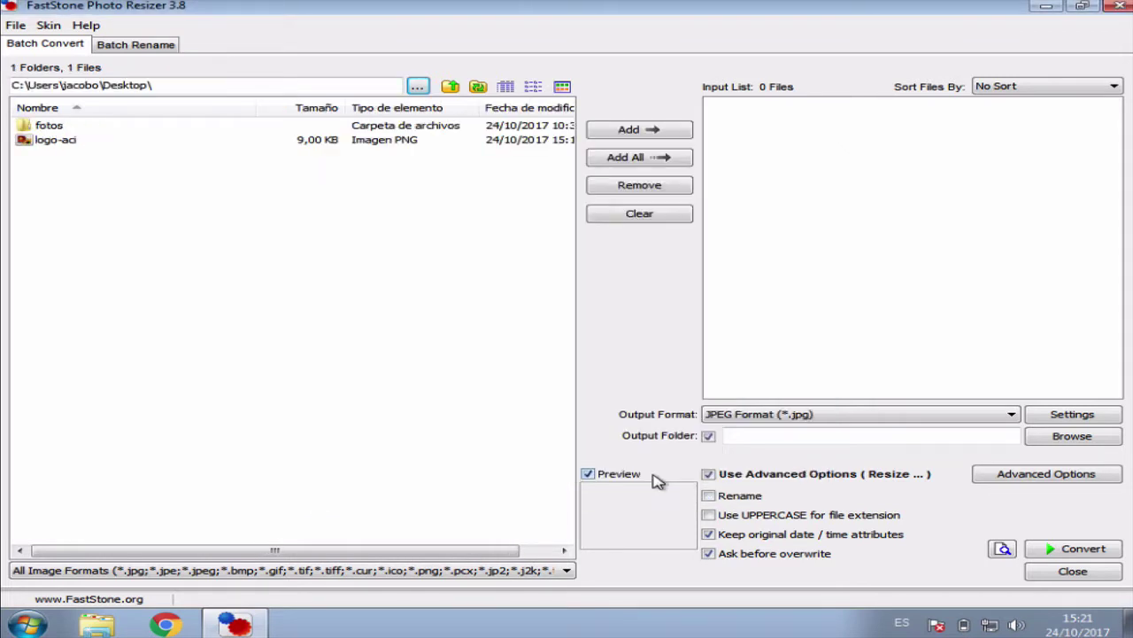
Step: Add all desktop items to the input list and remove logo-aci.png and the fotos folder from it again
left_click(48, 127)
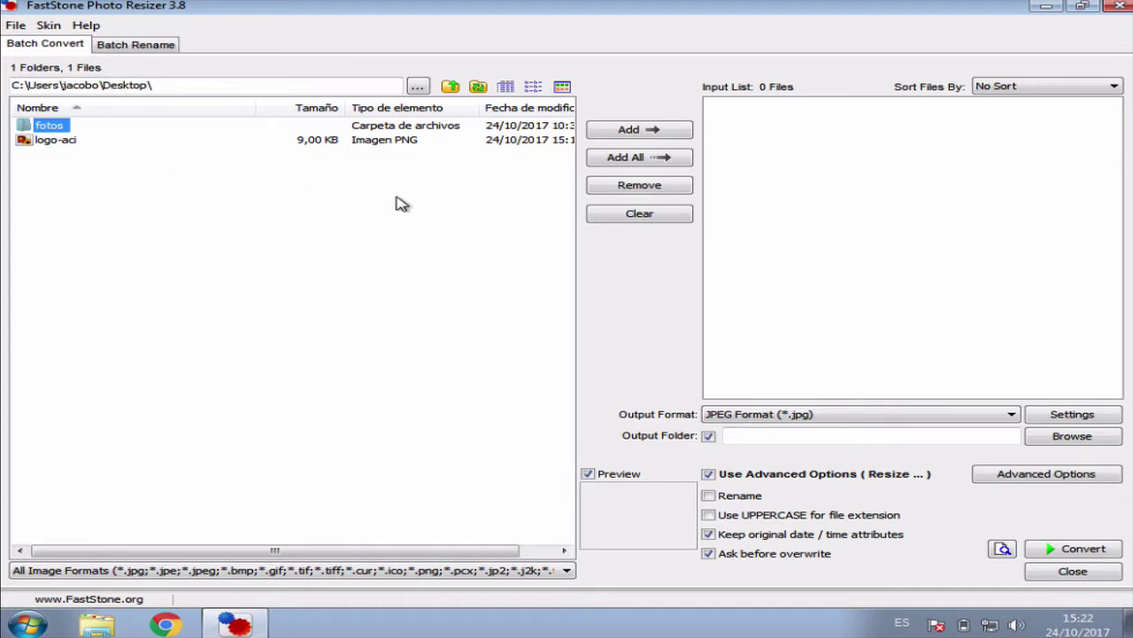
left_click(653, 161)
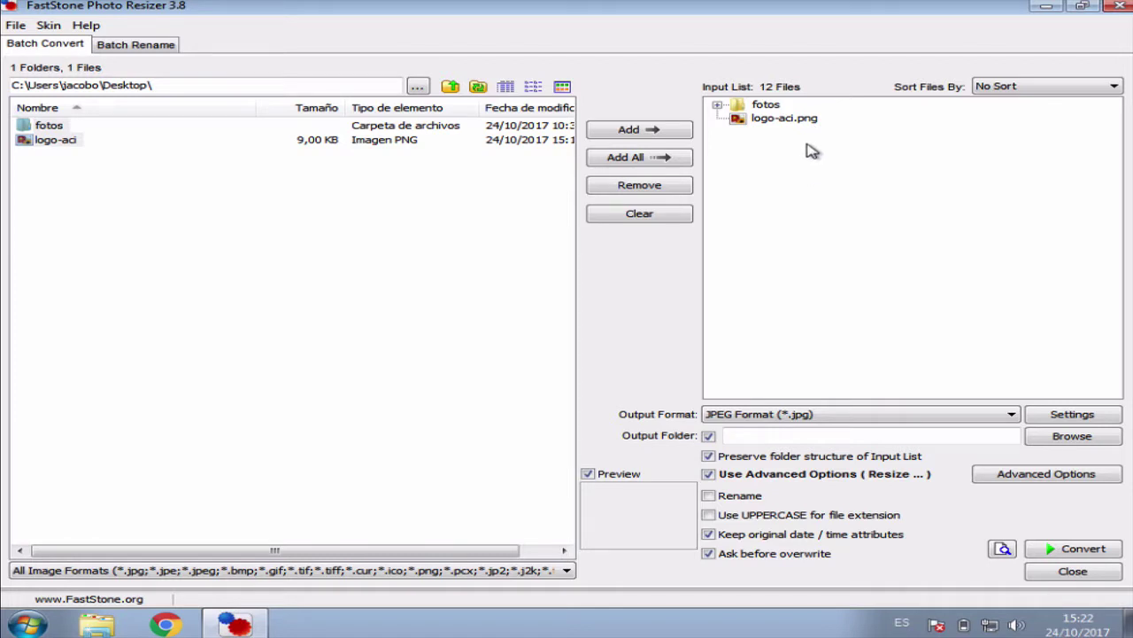
left_click(779, 123)
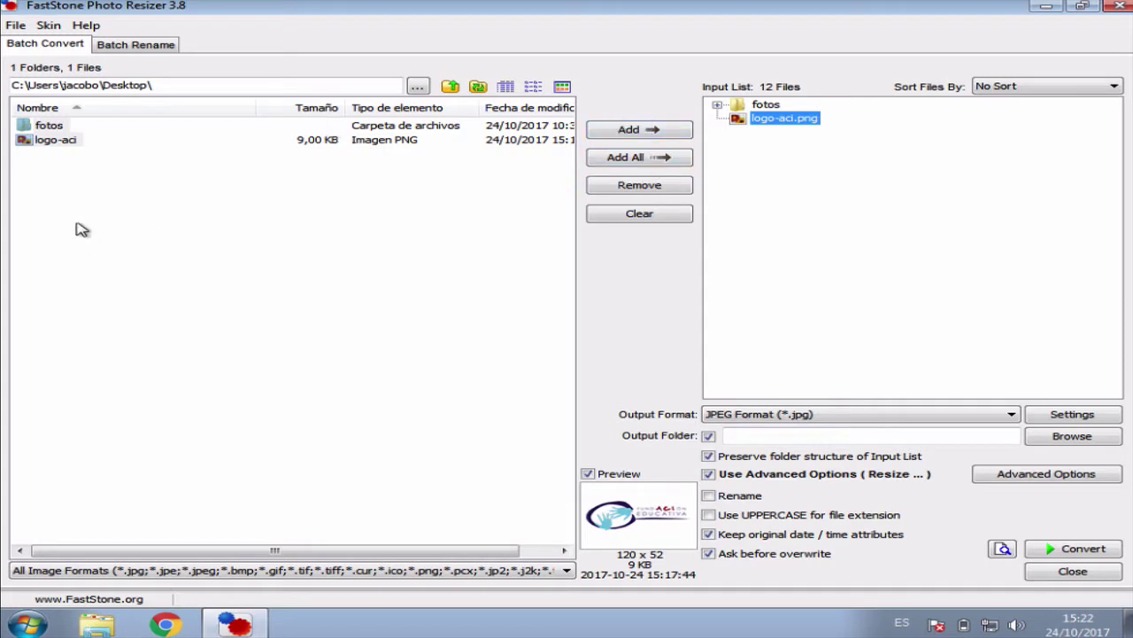
left_click(669, 189)
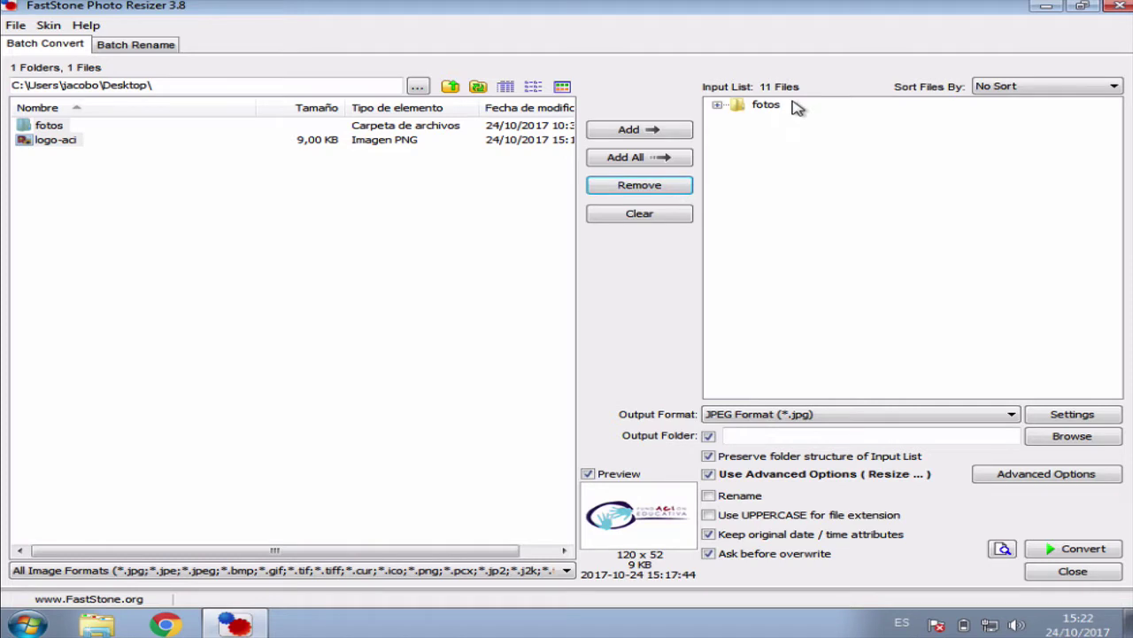
left_click(764, 106)
left_click(672, 186)
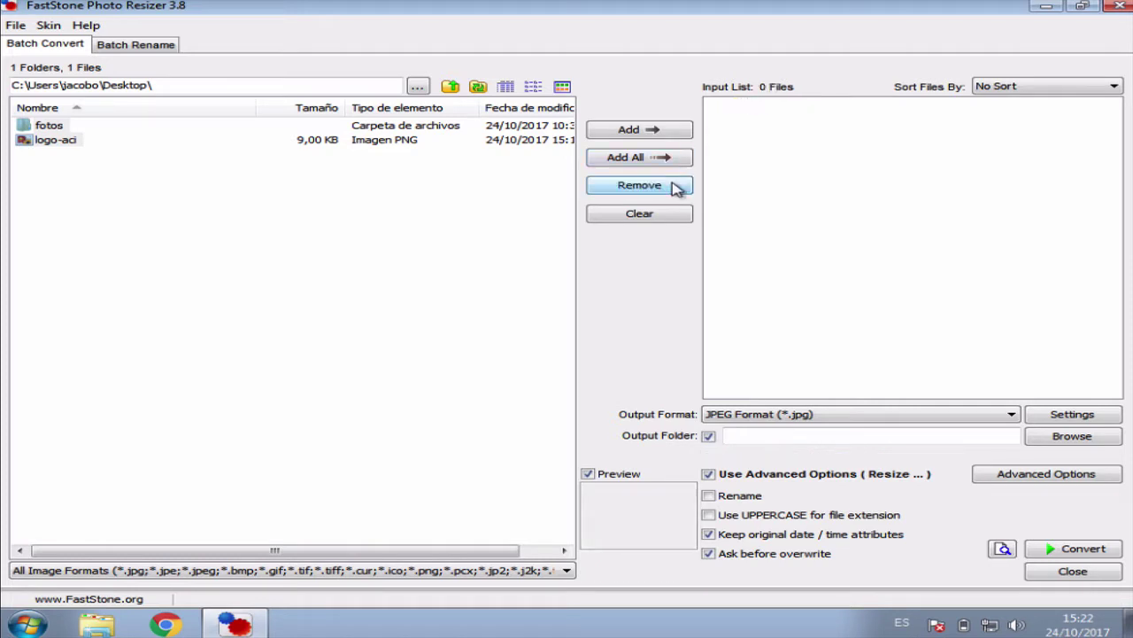
Step: Add only the fotos folder to the input list and check the images it contains
left_click(51, 127)
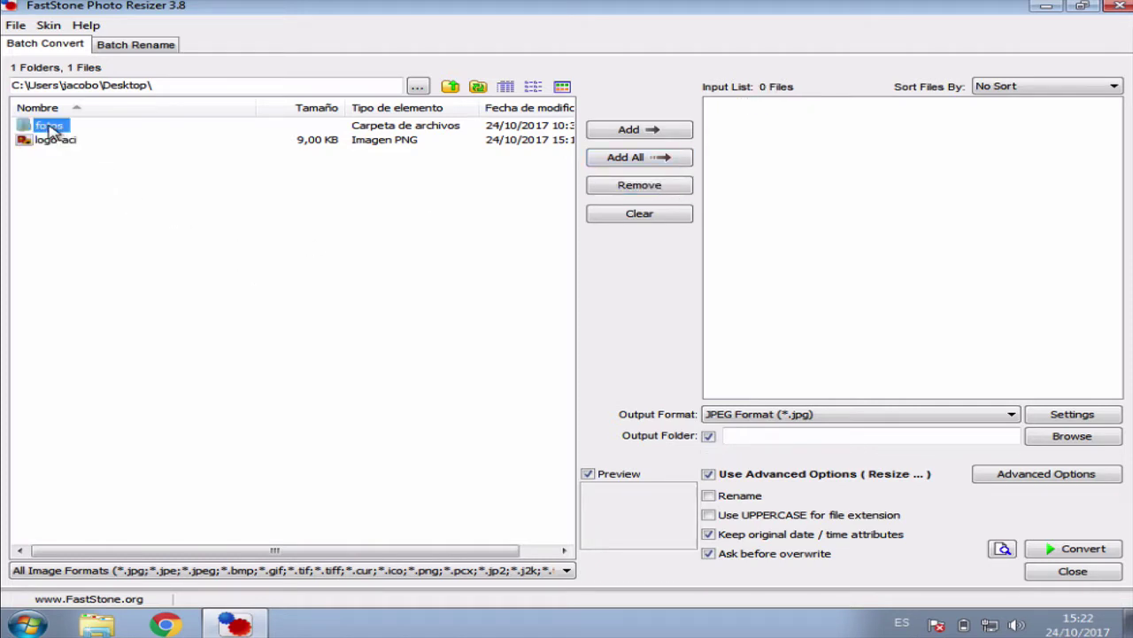
left_click(617, 133)
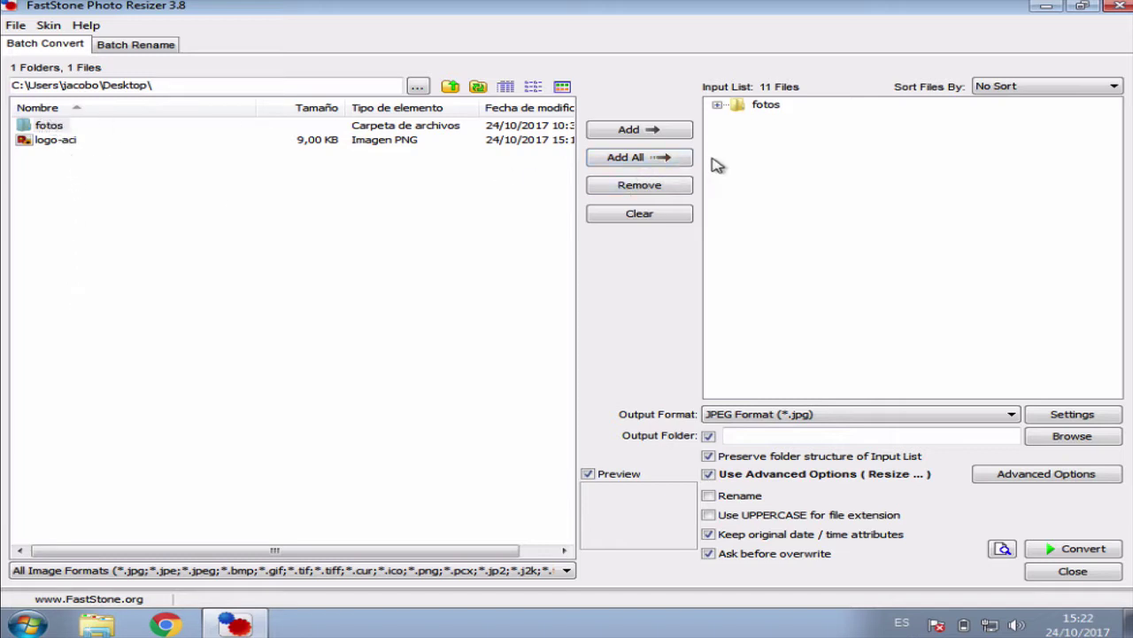
left_click(717, 105)
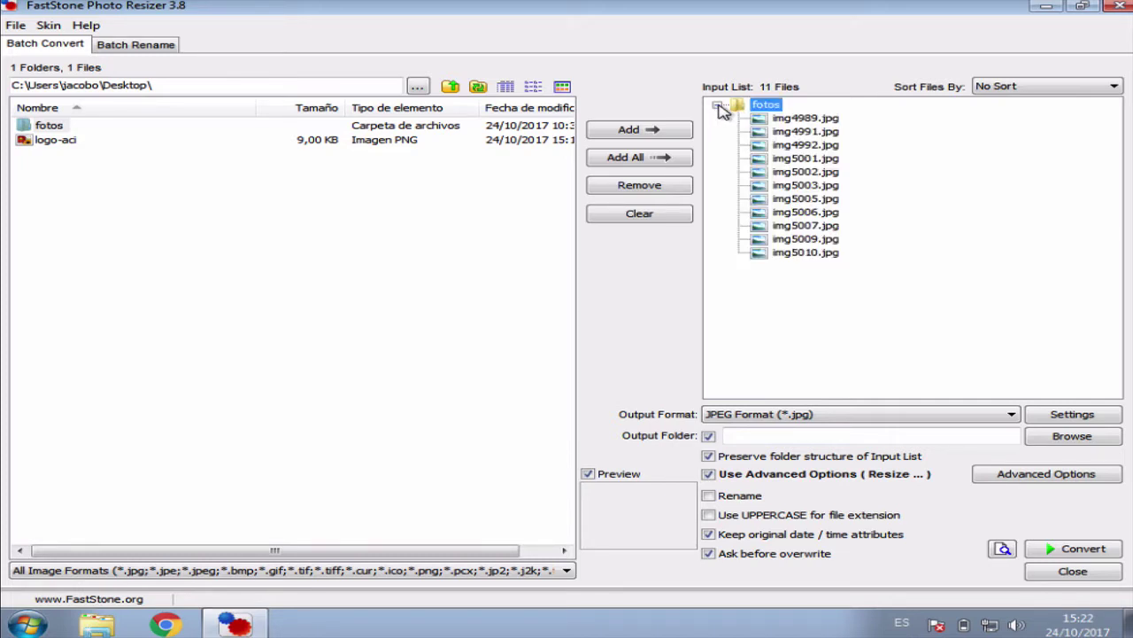
left_click(718, 105)
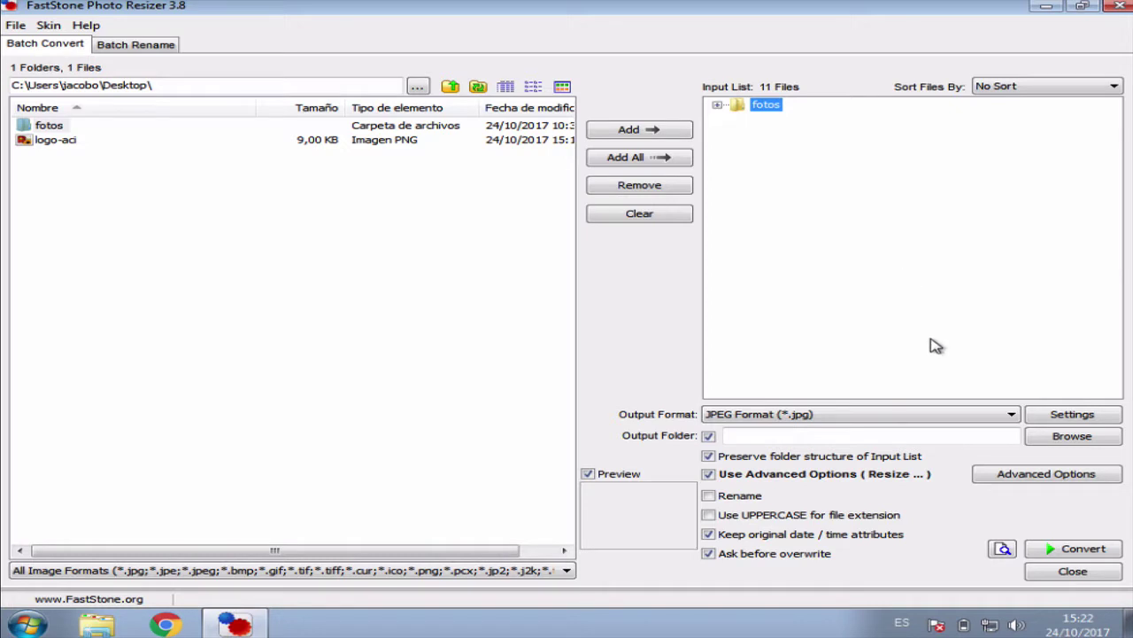
Step: Create a folder named fotos-escaladas on the desktop and use it as the output folder
left_click(1071, 436)
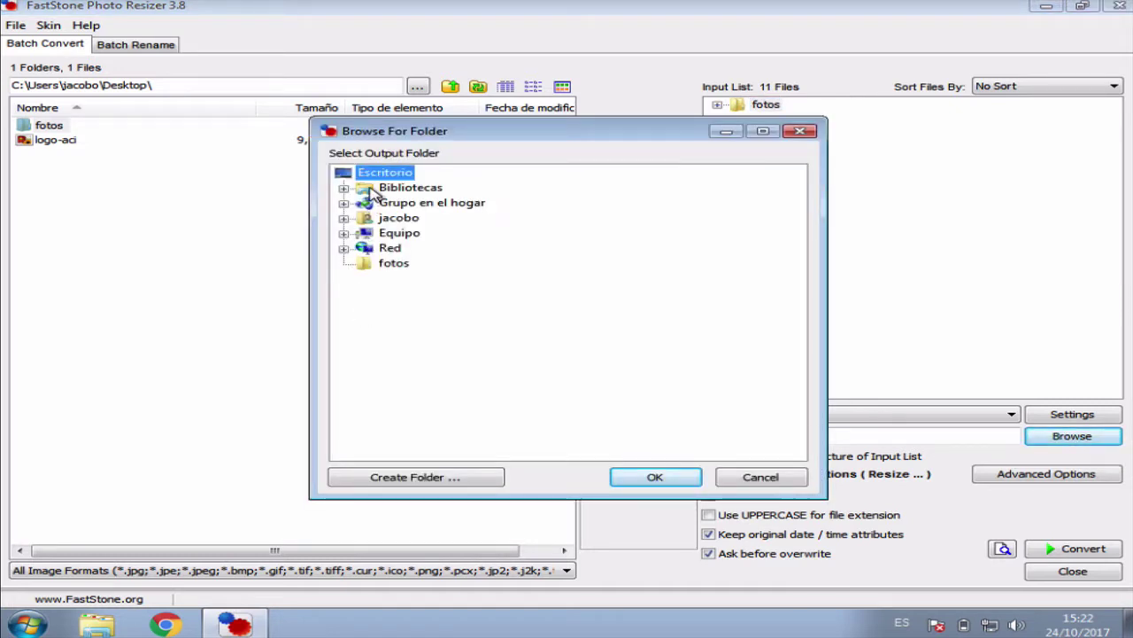
left_click(409, 482)
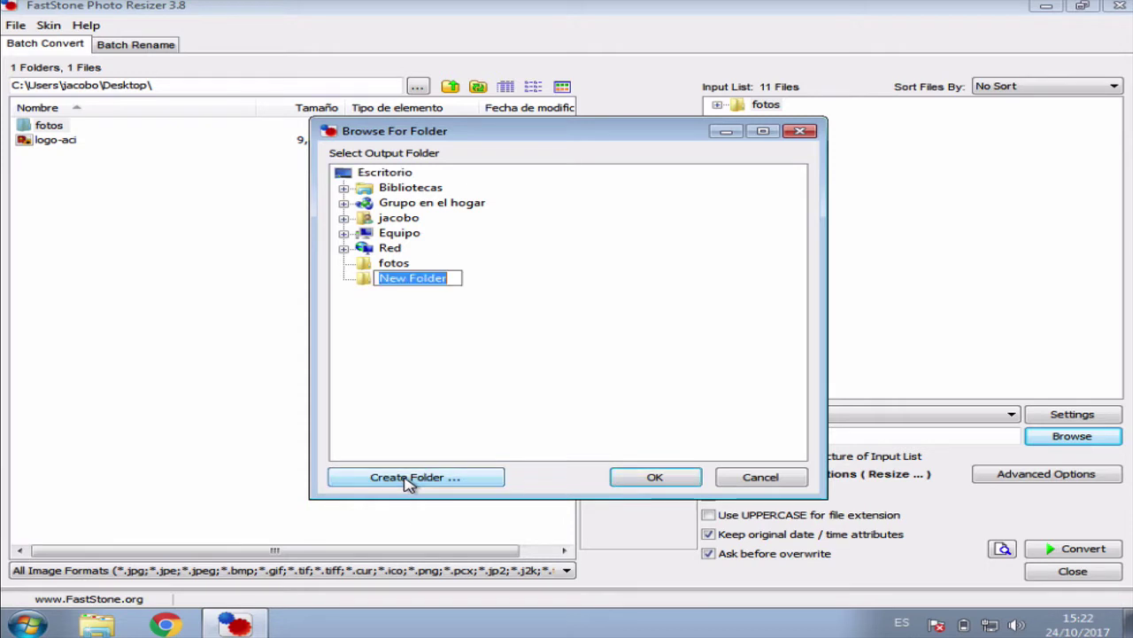
type("fotos-escal")
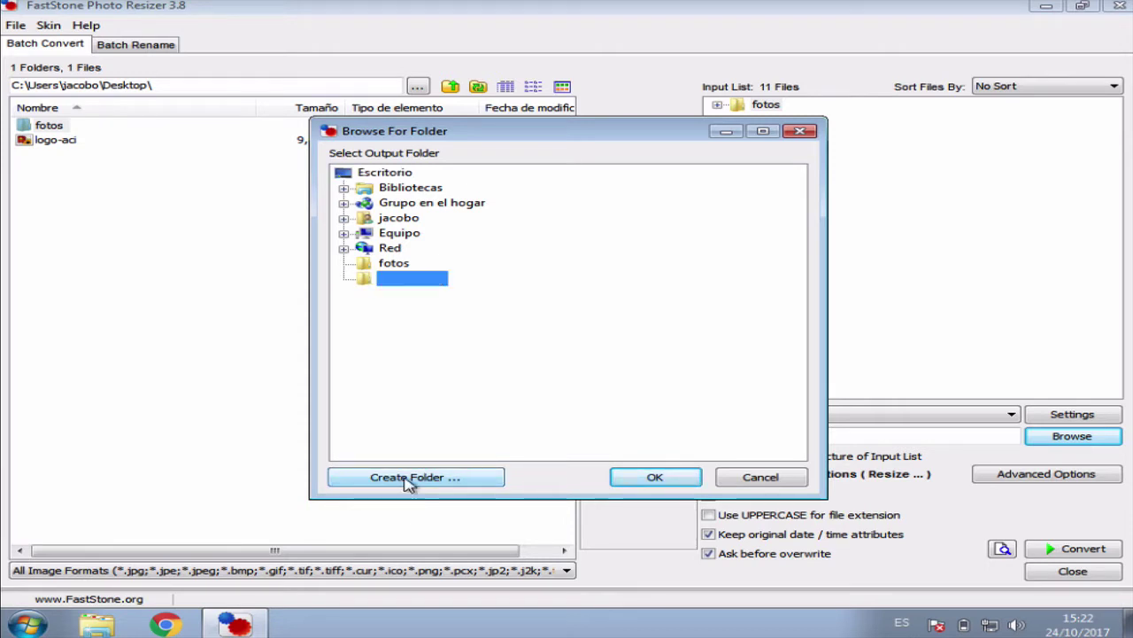
type("adas")
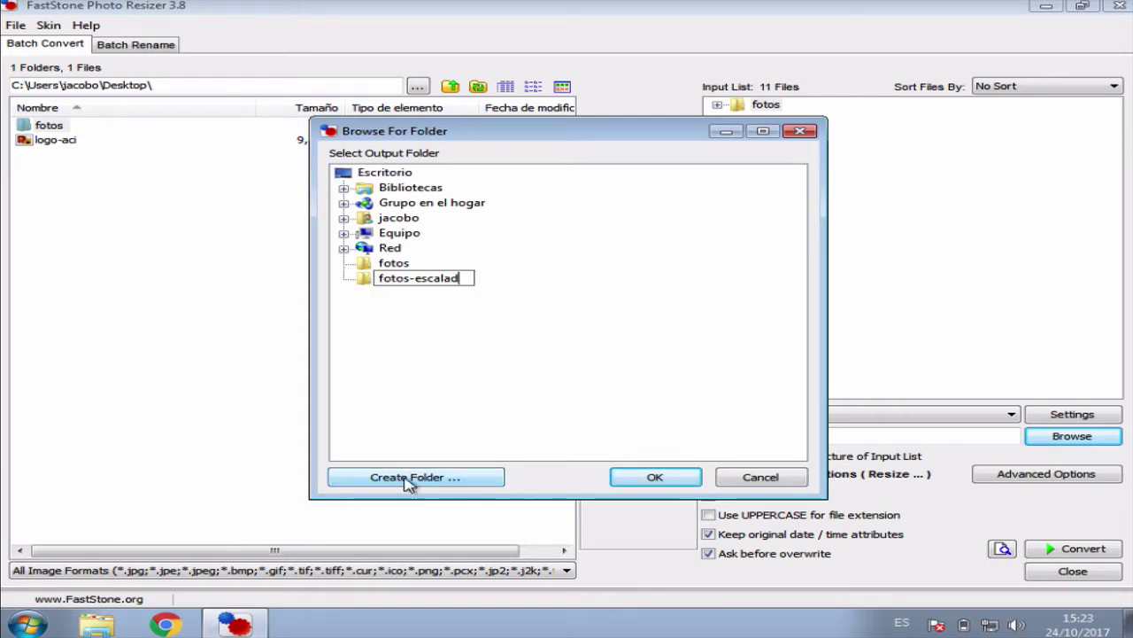
left_click(655, 477)
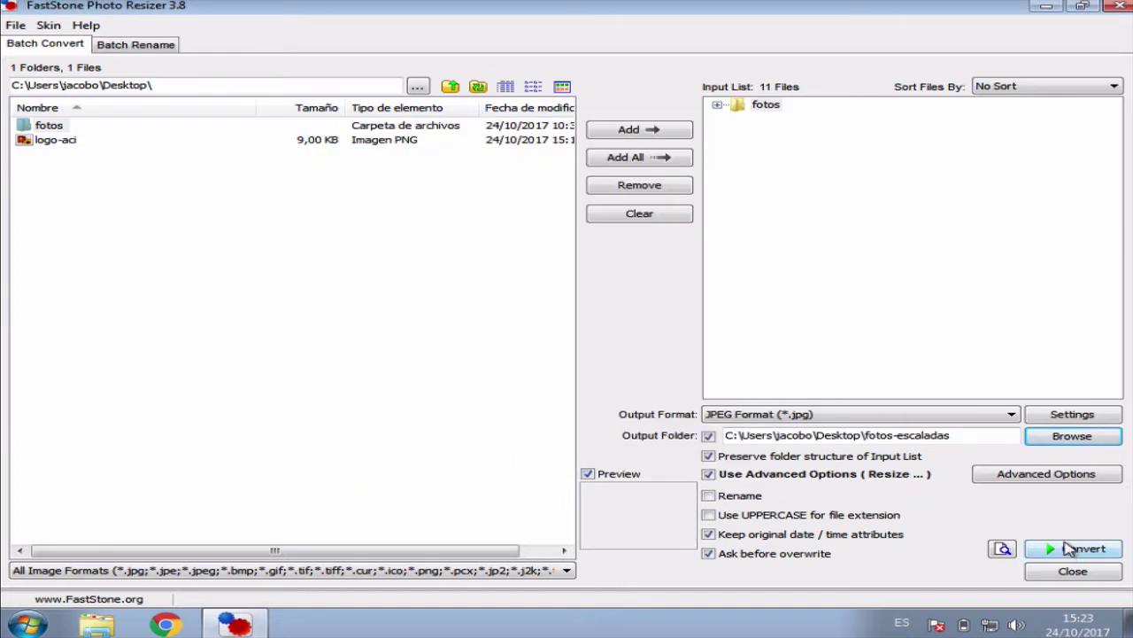
Step: Convert the photos in the input list and close FastStone Photo Resizer when the batch is done
left_click(1089, 551)
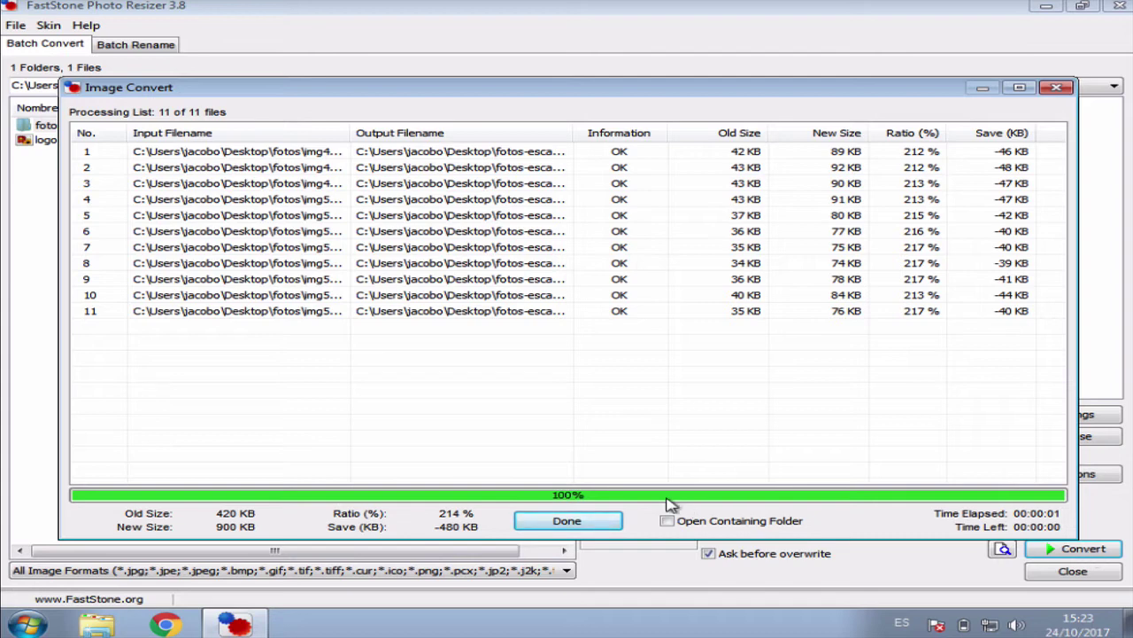
left_click(556, 521)
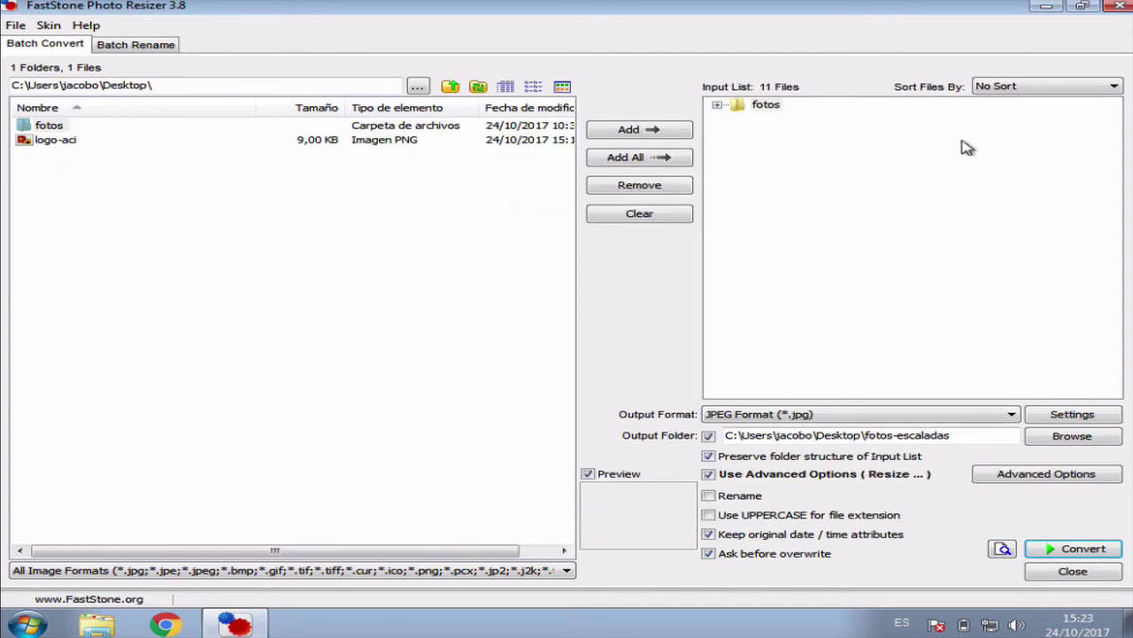
left_click(1117, 7)
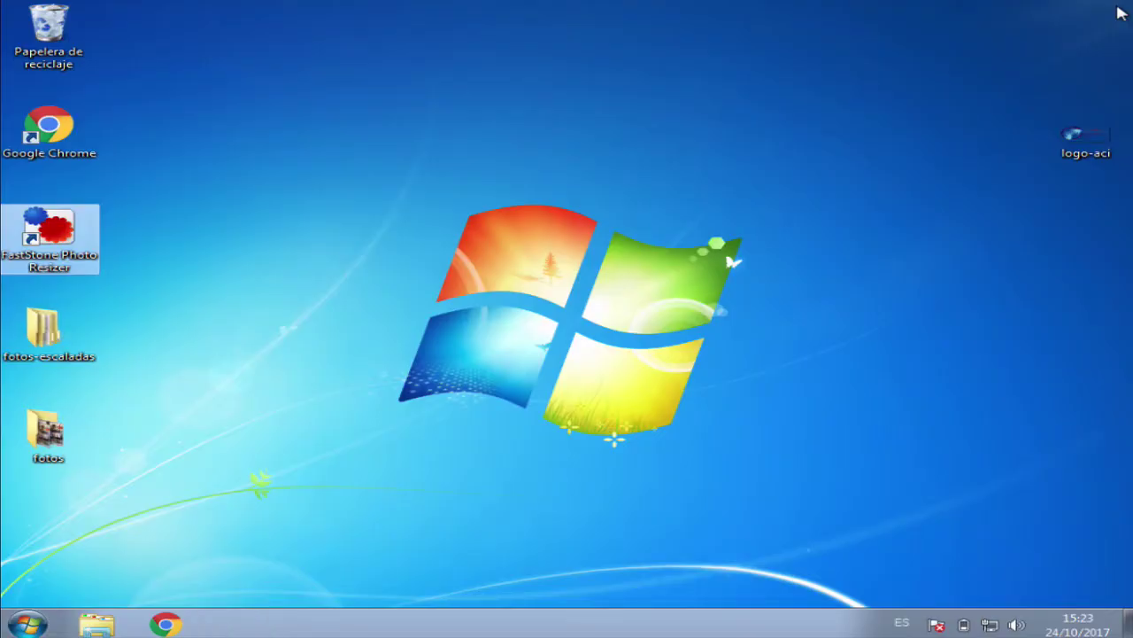
Step: View the original photos in the desktop's fotos folder one by one from img4989, and close the viewer and folder
double_click(48, 429)
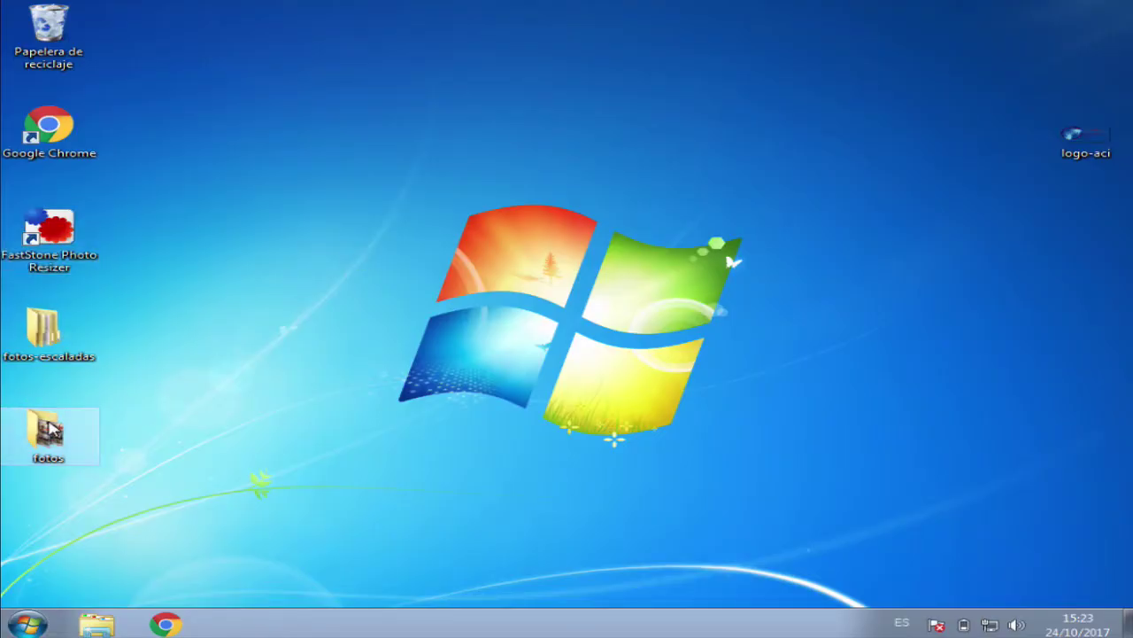
double_click(380, 217)
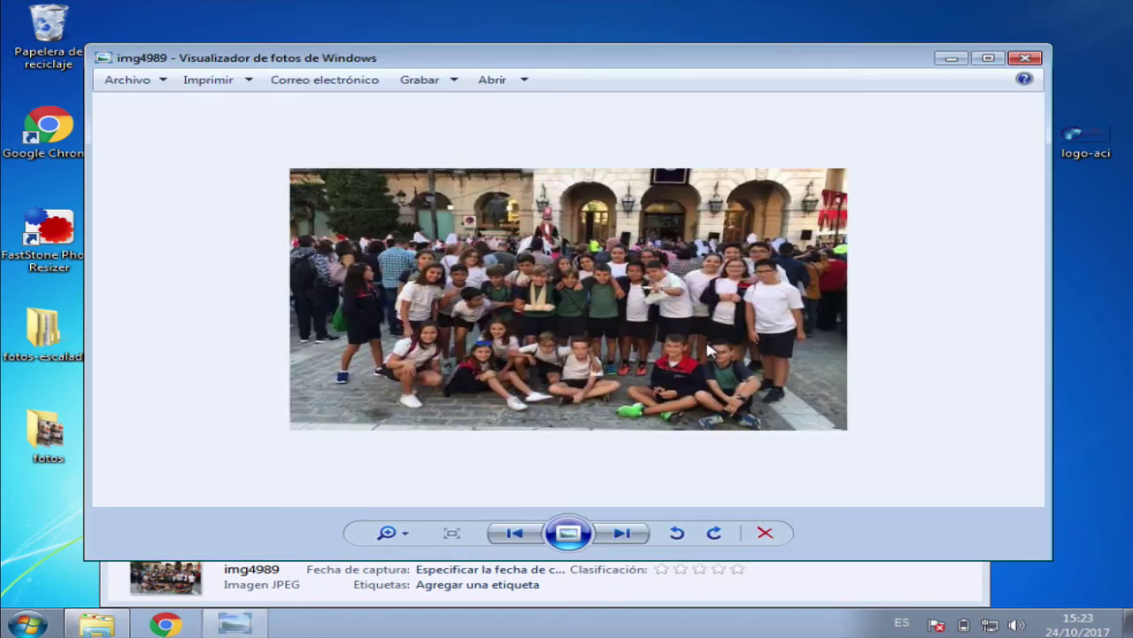
left_click(631, 537)
left_click(631, 537)
left_click(630, 536)
left_click(631, 537)
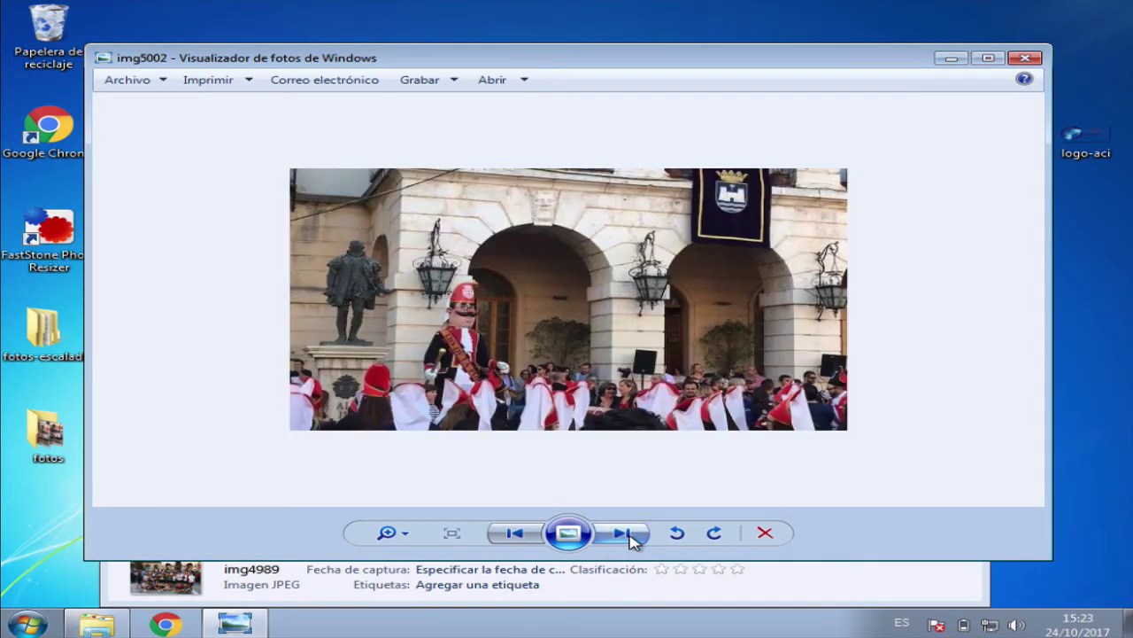
left_click(630, 537)
left_click(631, 536)
left_click(630, 537)
left_click(631, 536)
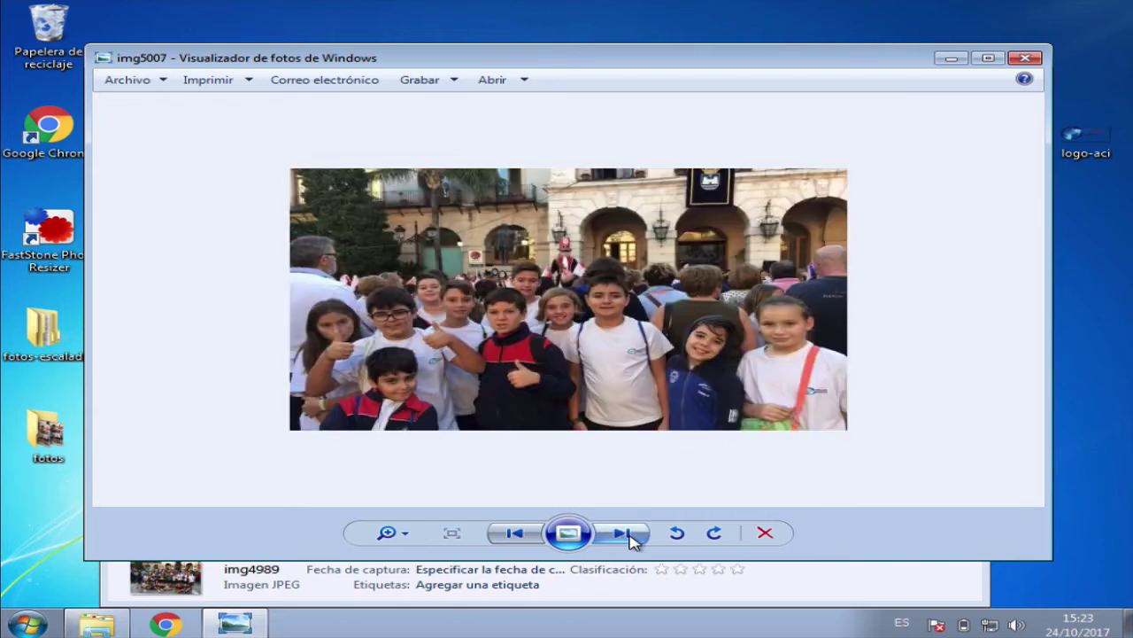
left_click(630, 537)
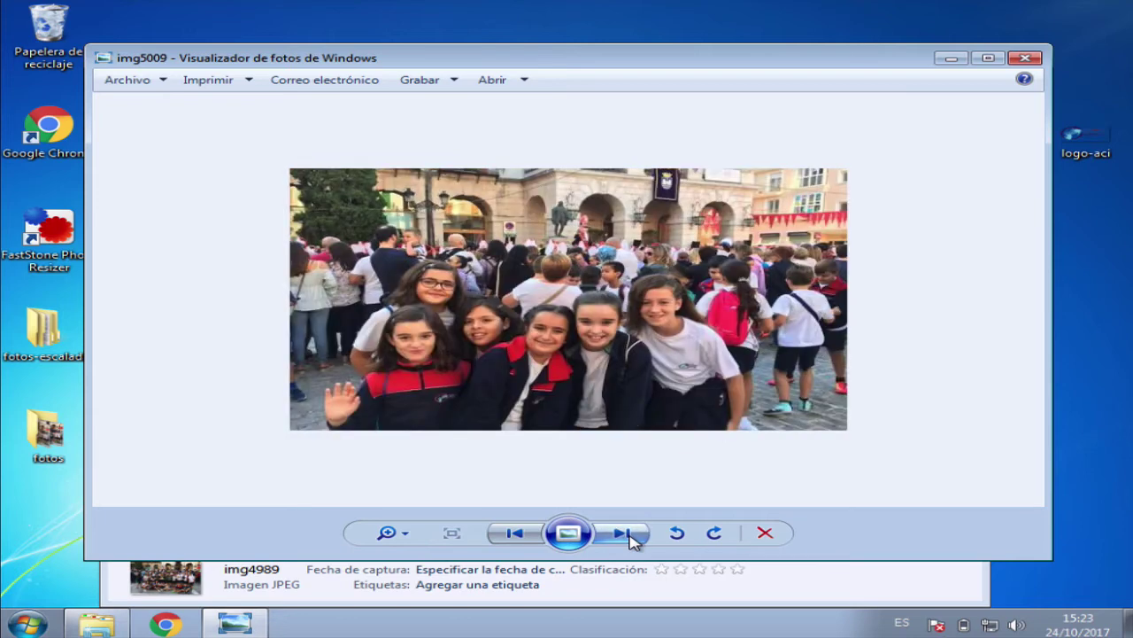
left_click(1025, 59)
left_click(969, 115)
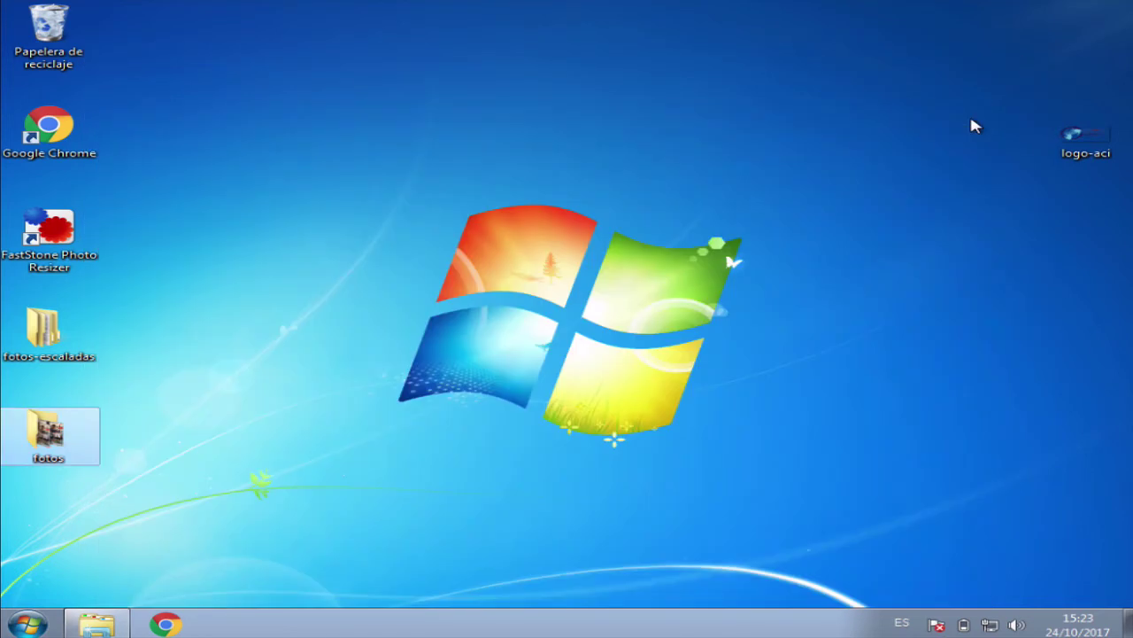
Step: Open the fotos subfolder of fotos-escaladas and examine the converted photos and their watermark one by one, starting with img4989
left_click(39, 330)
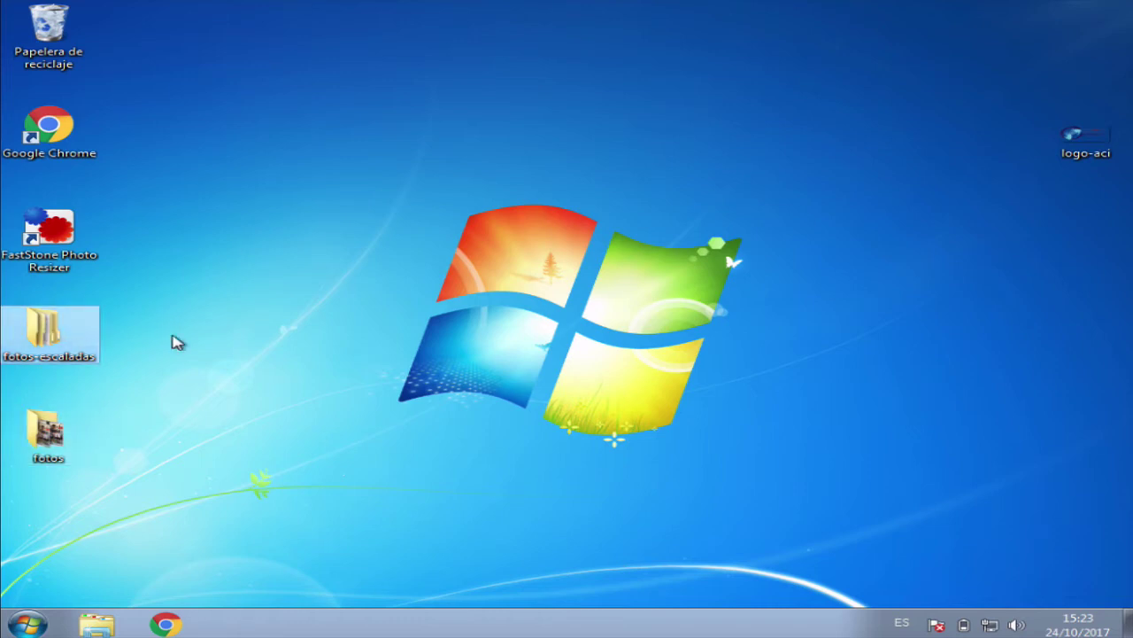
double_click(54, 333)
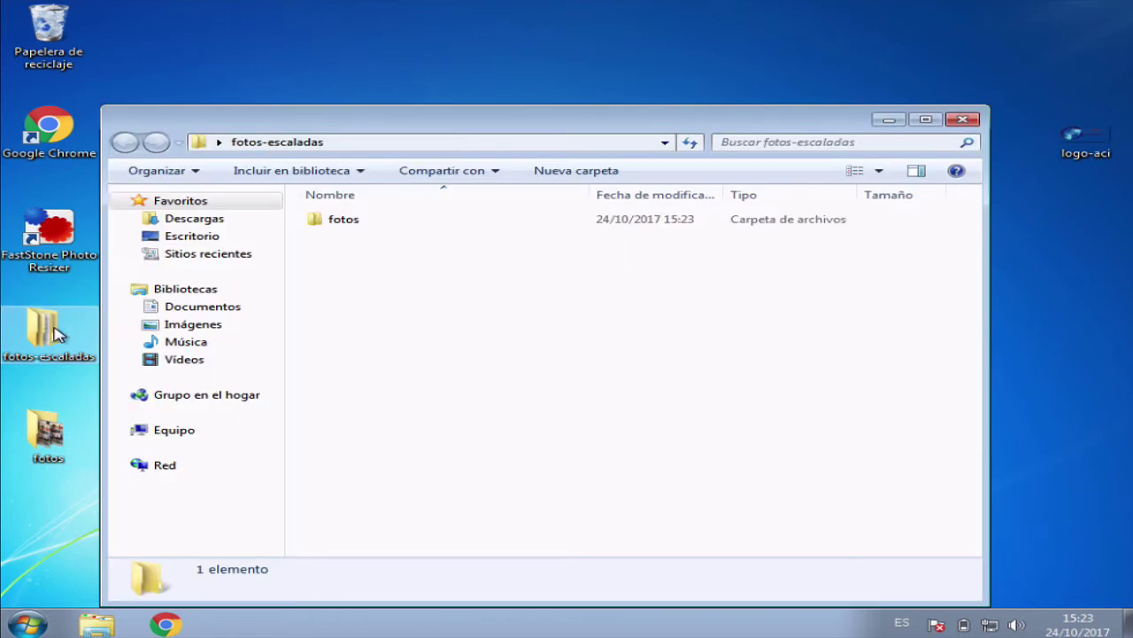
double_click(344, 224)
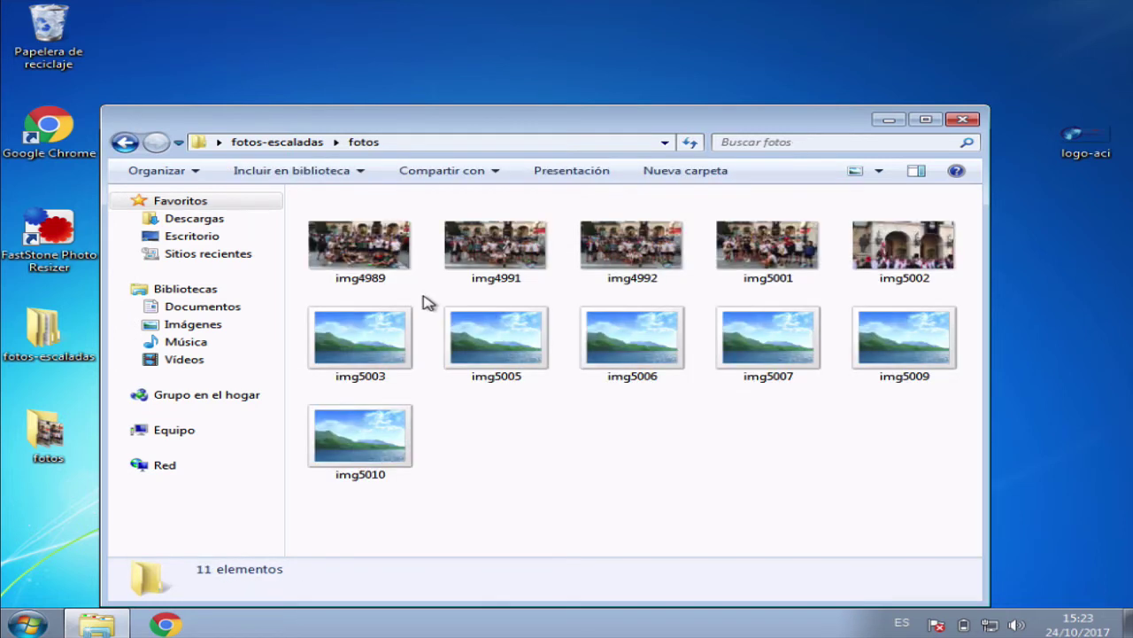
double_click(359, 256)
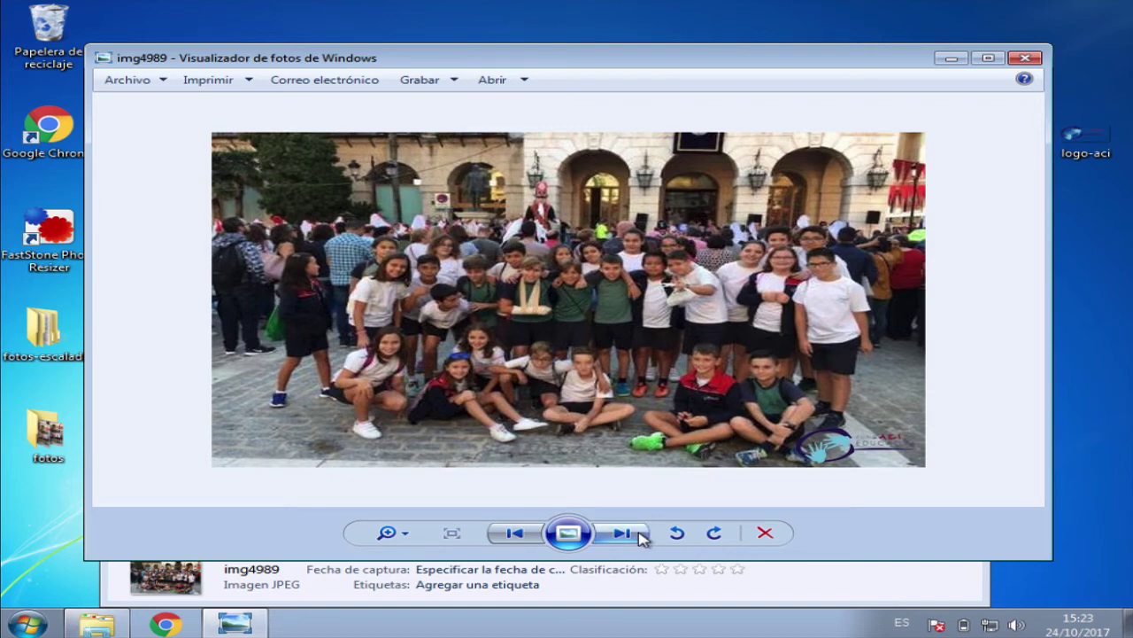
left_click(623, 532)
left_click(622, 532)
left_click(640, 533)
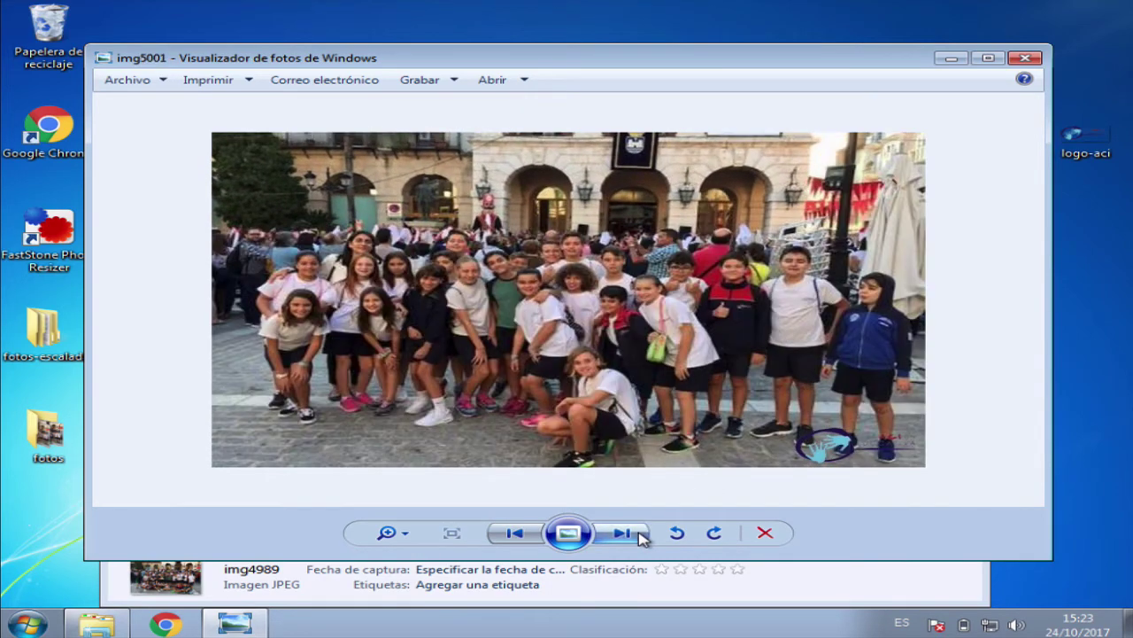
left_click(639, 534)
left_click(639, 534)
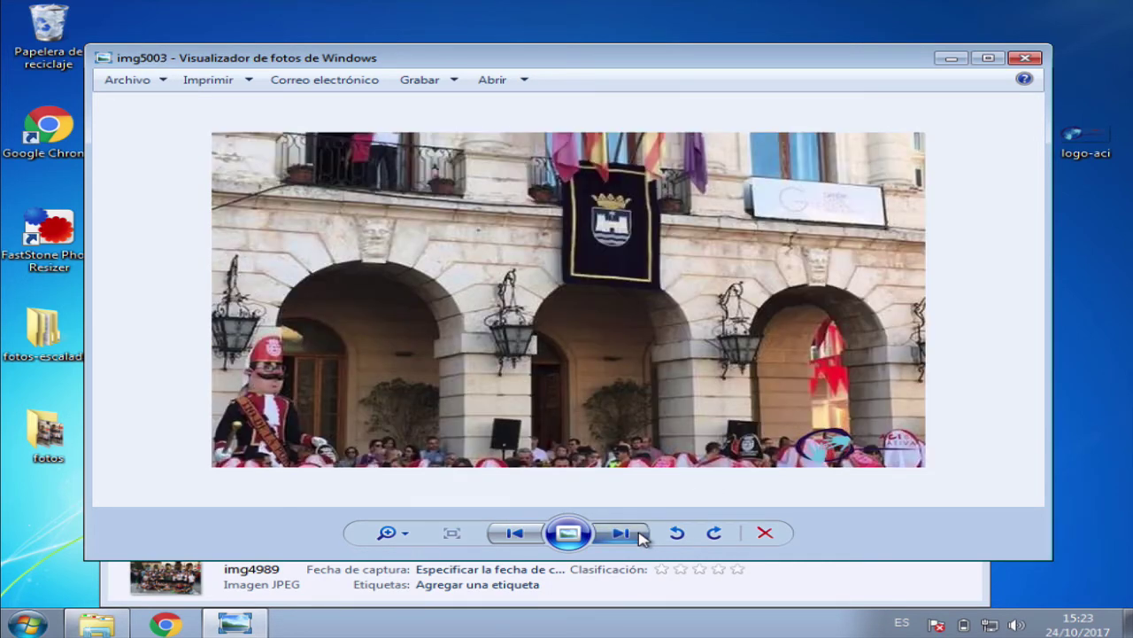
left_click(639, 534)
left_click(639, 534)
left_click(640, 534)
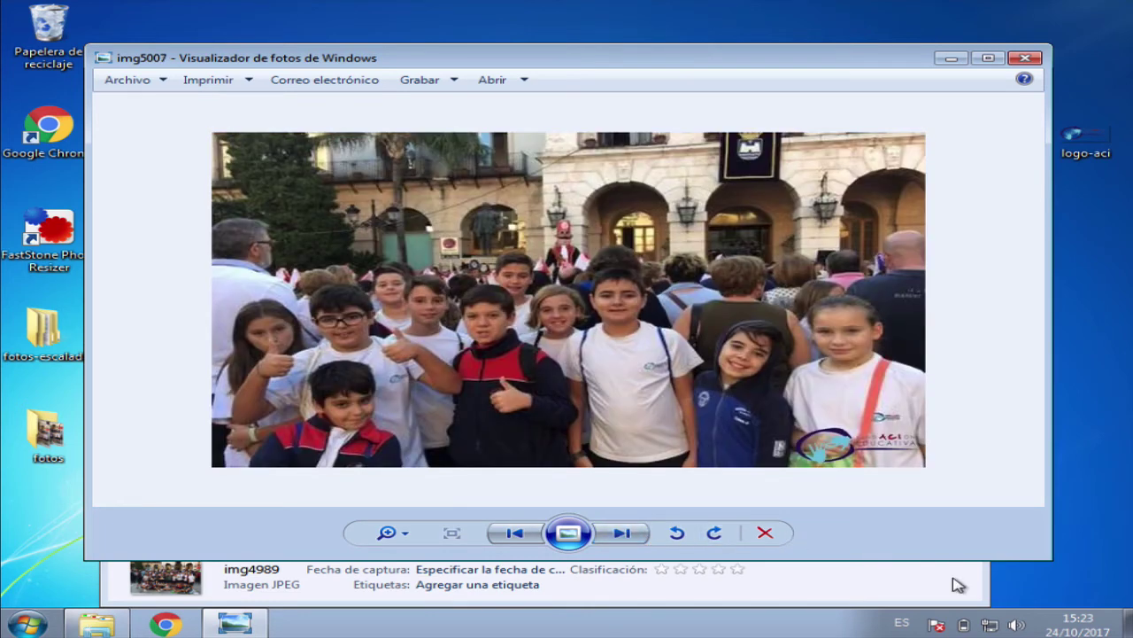